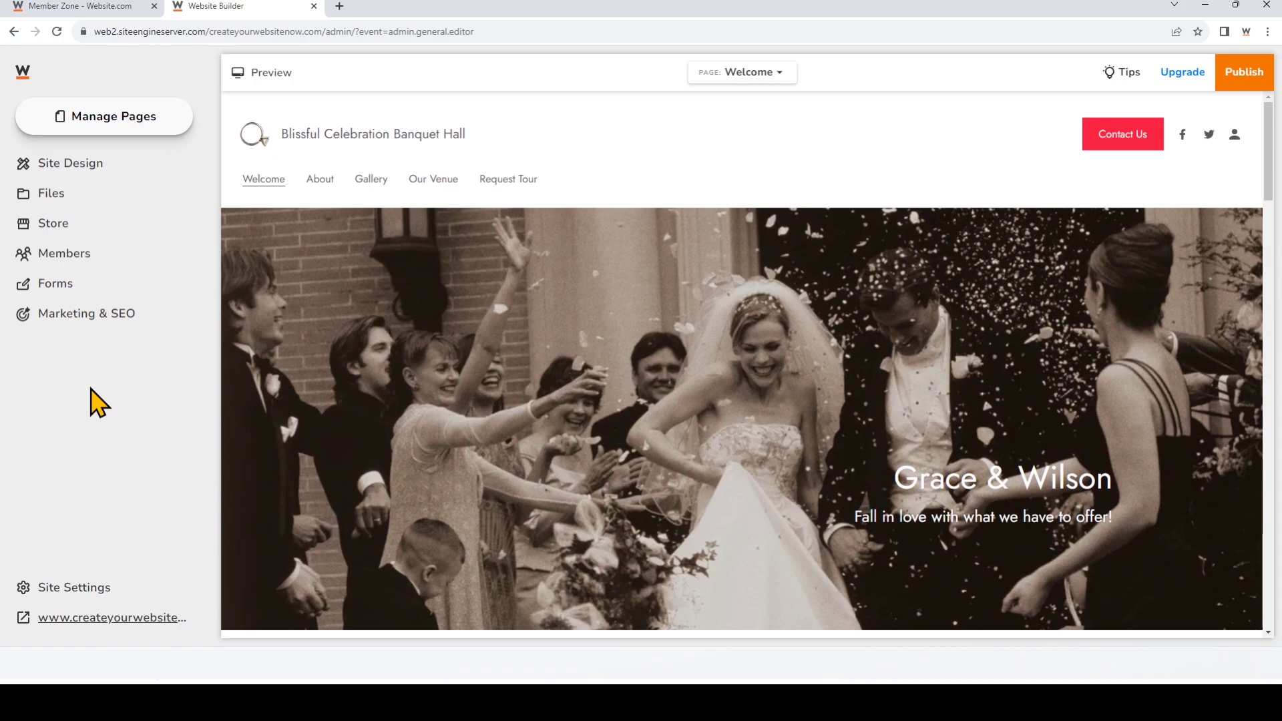
Step: Scroll to the black Welcome page footer and open its section settings in the sidebar
scroll(414, 561, "down", 15)
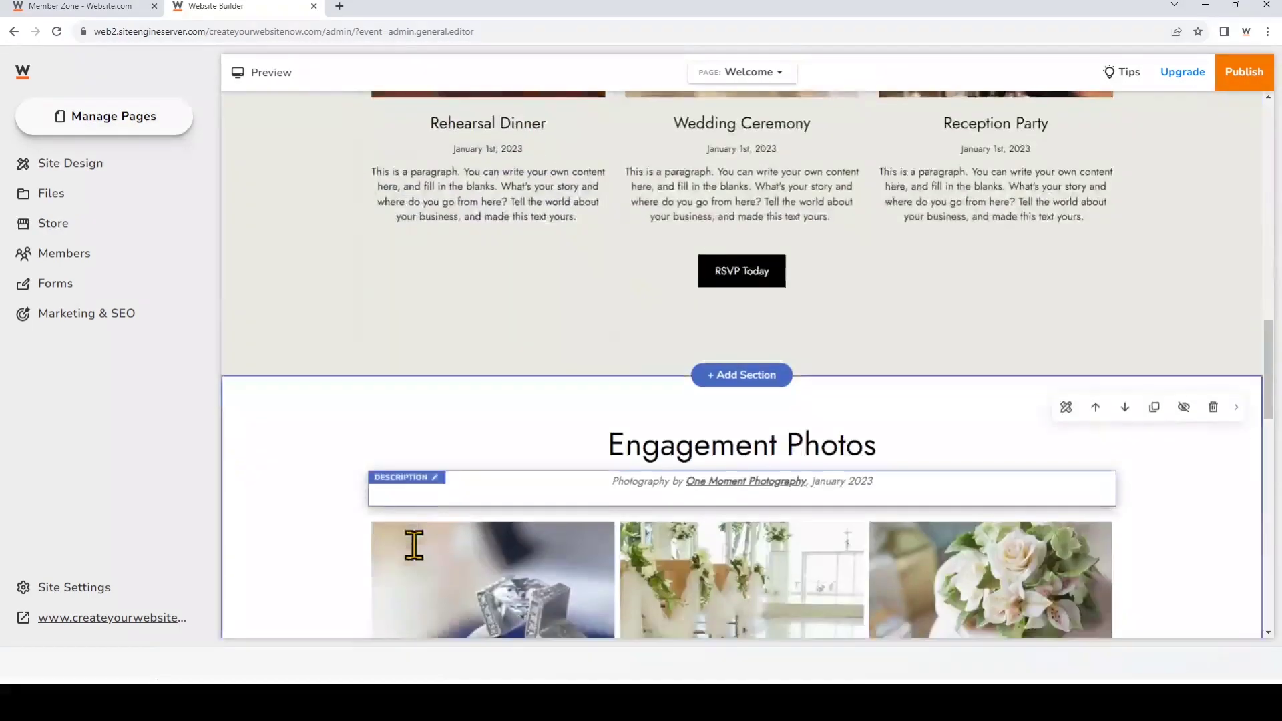
scroll(414, 544, "down", 10)
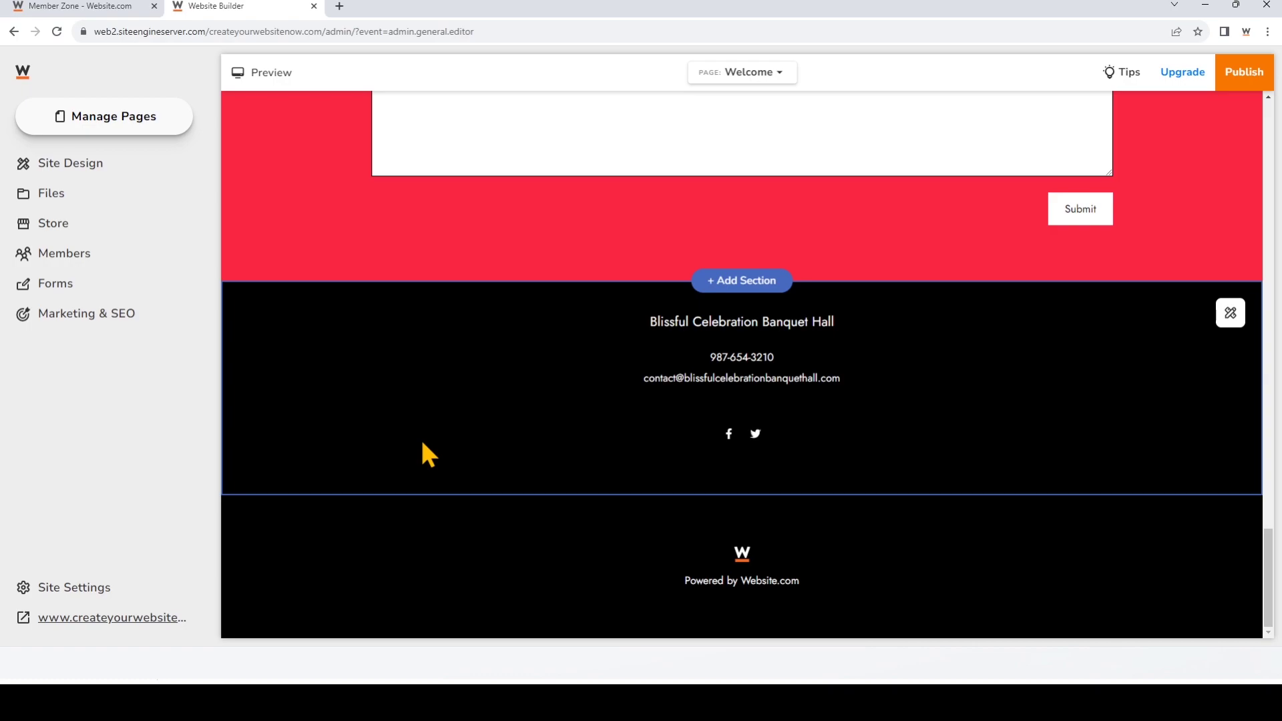
left_click(422, 442)
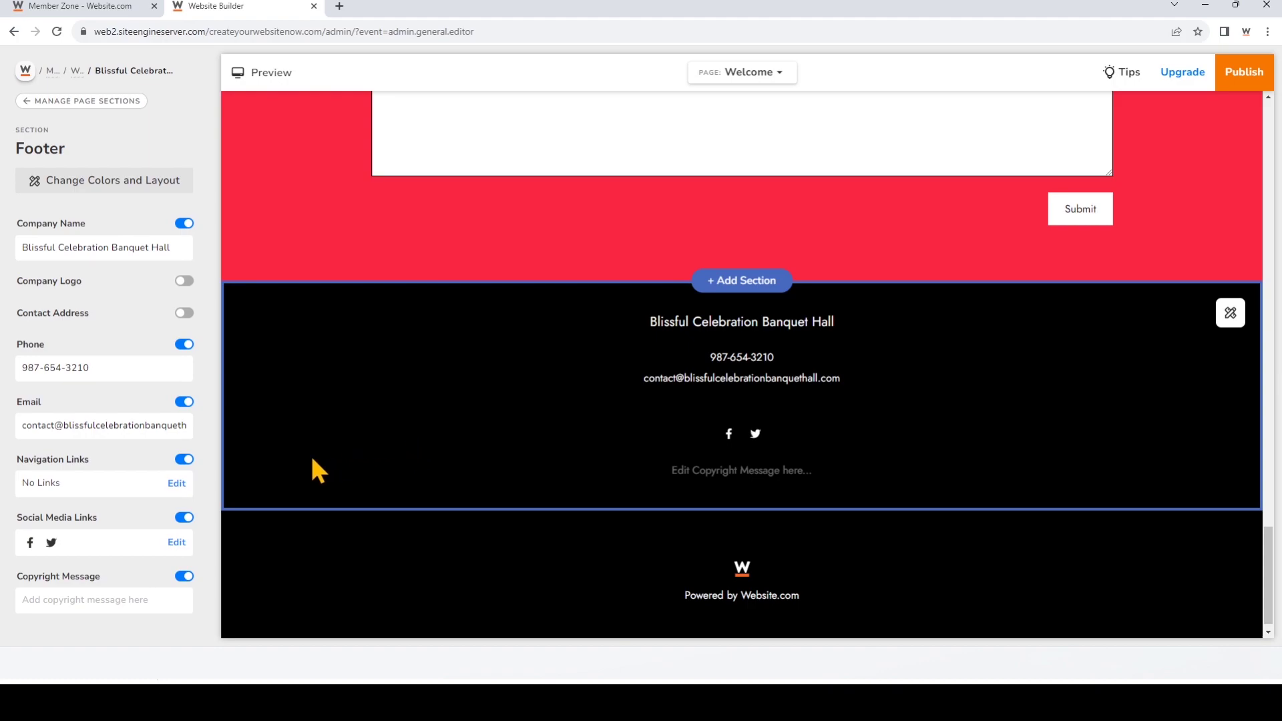
Step: Add a footer navigation link to the Welcome page, targeting the top of the page
left_click(177, 483)
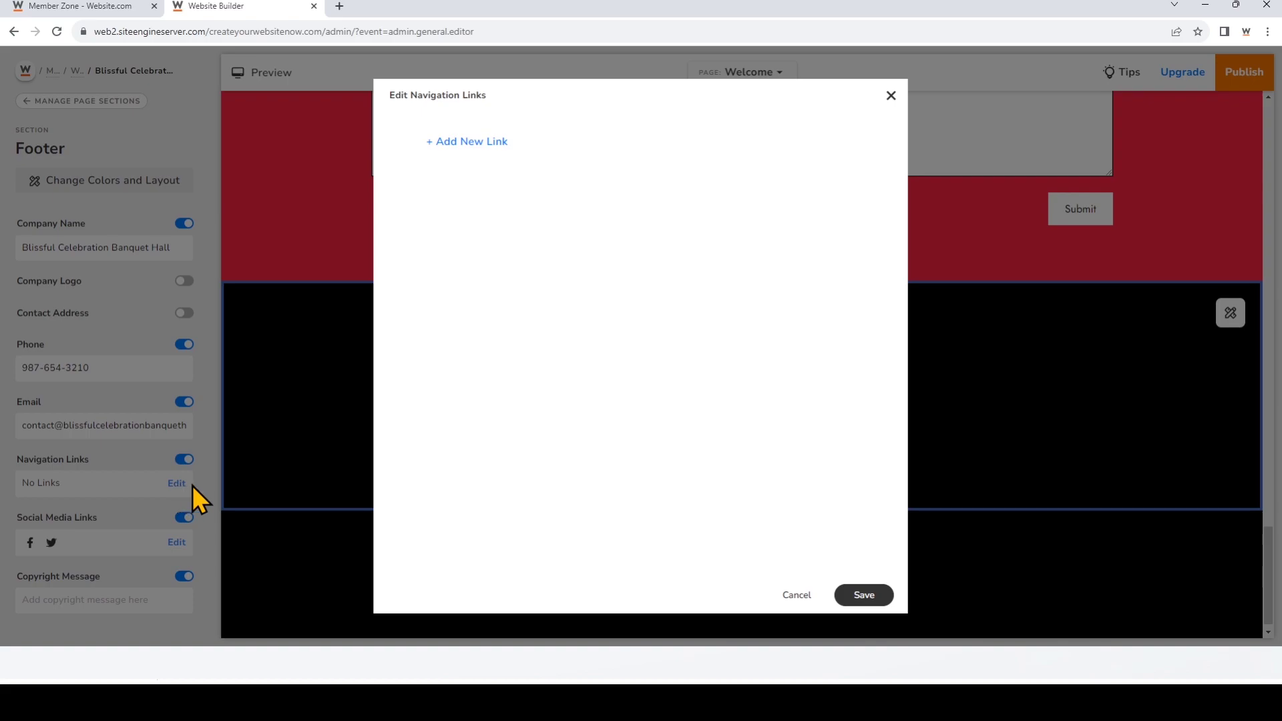
left_click(483, 144)
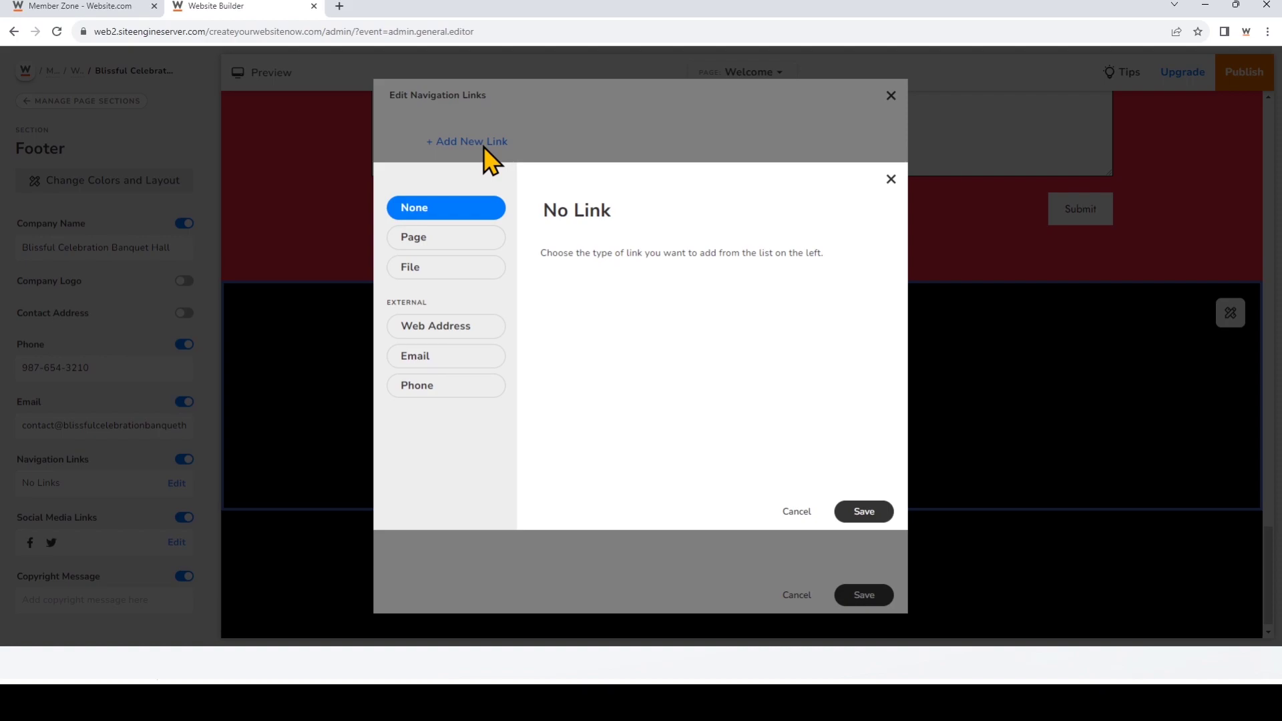
left_click(462, 246)
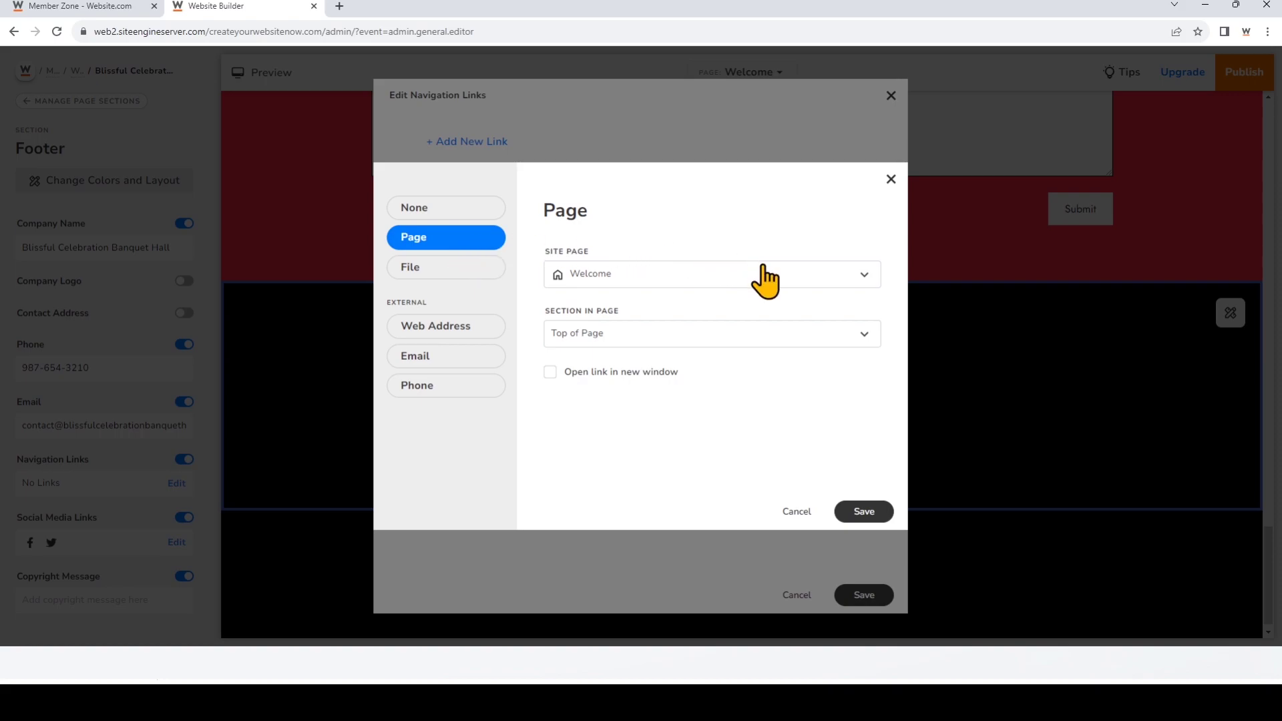
left_click(809, 346)
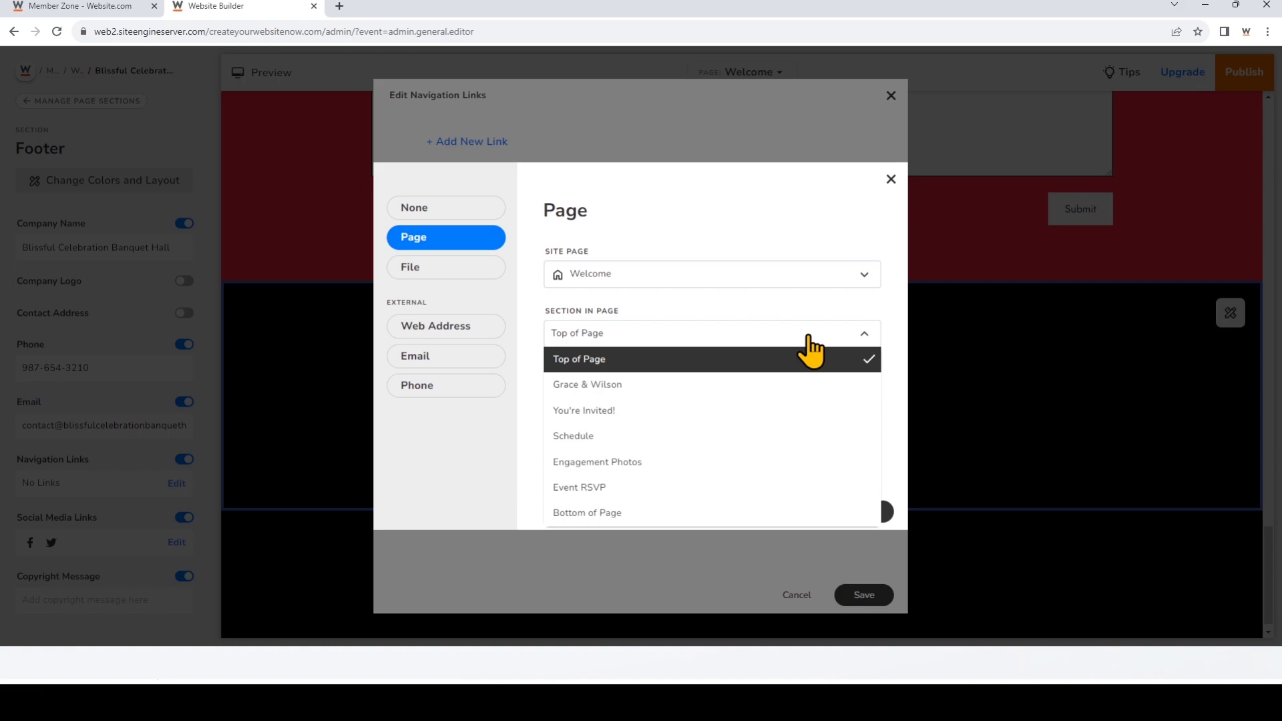
left_click(813, 360)
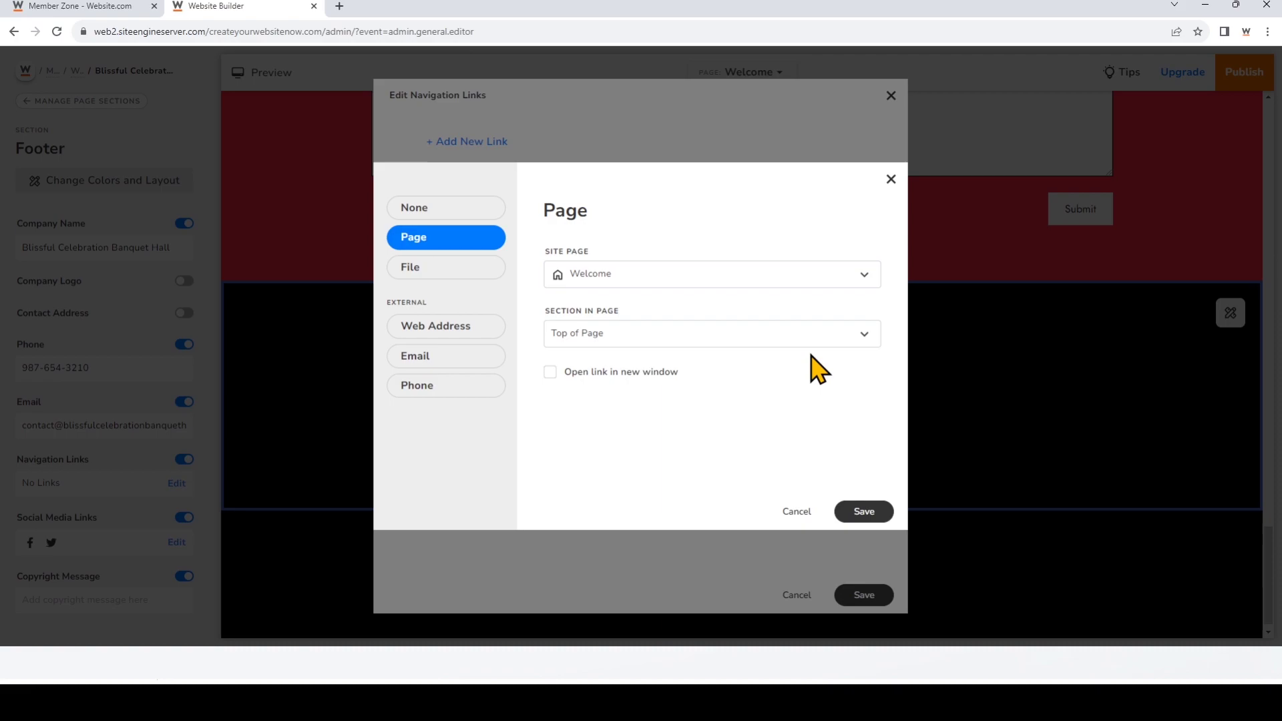
left_click(856, 513)
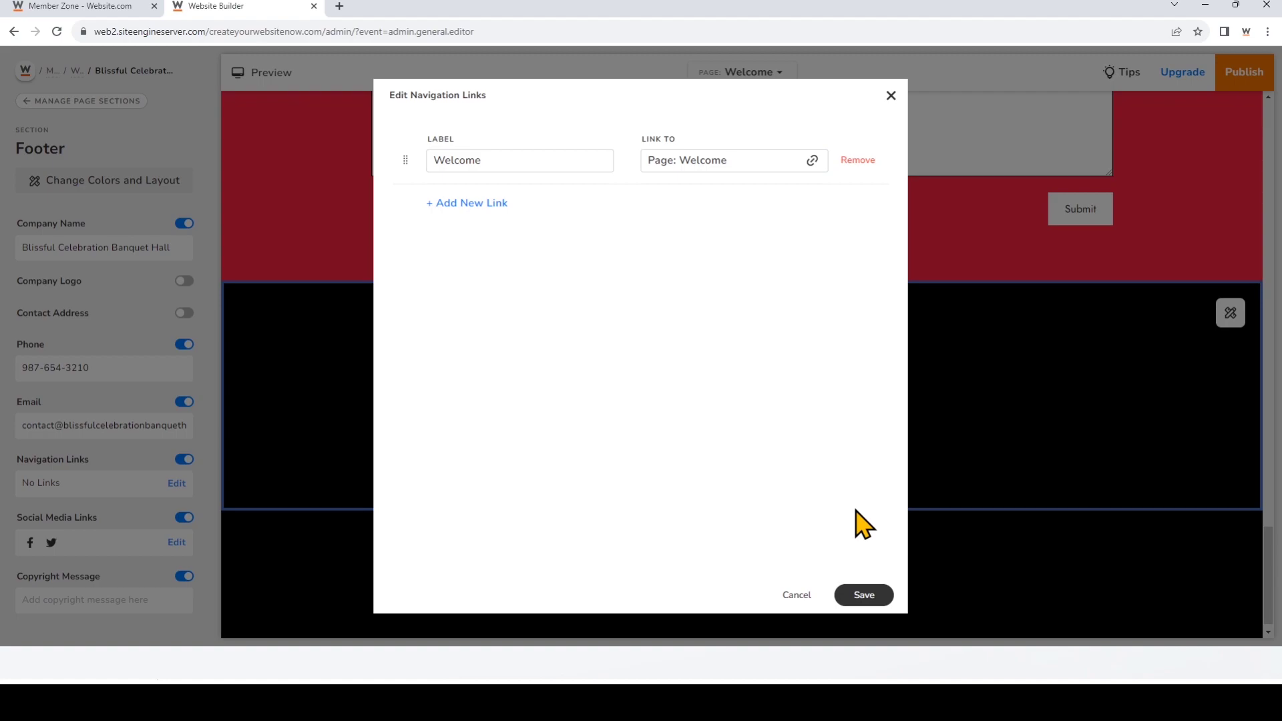
Step: Add page links to Gallery and Our Venue in the footer navigation list
left_click(490, 204)
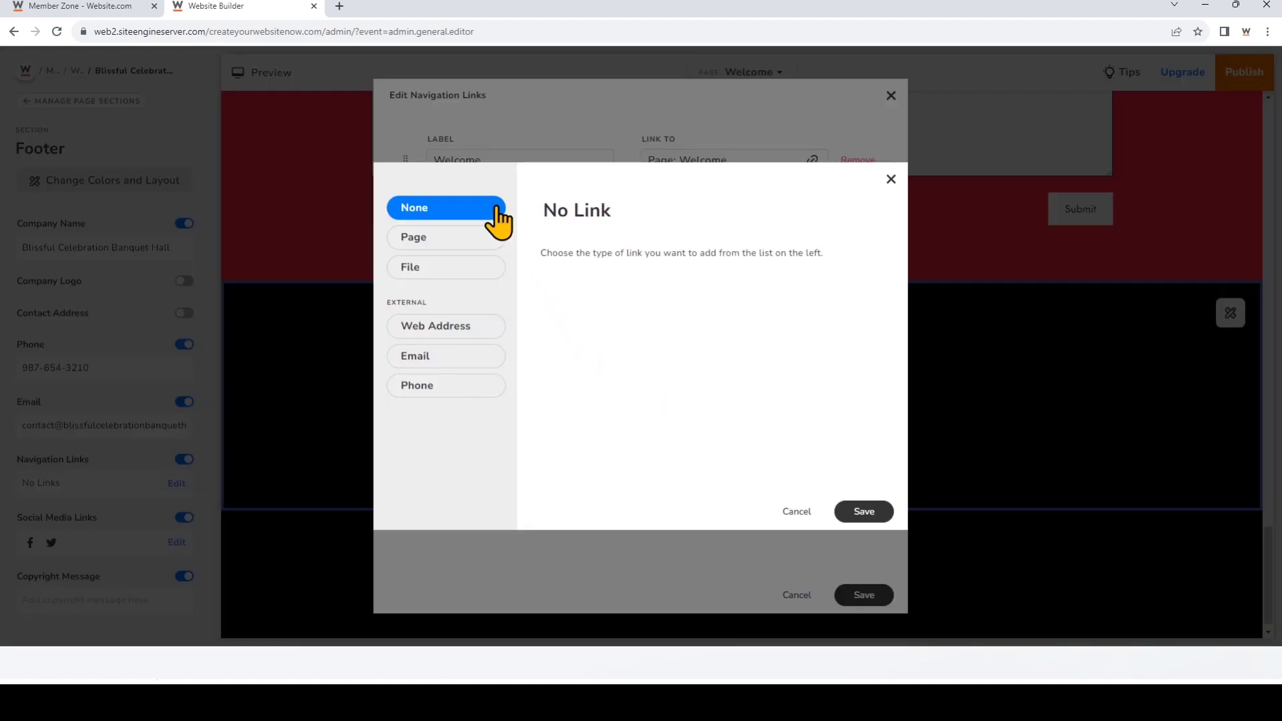
left_click(496, 241)
left_click(572, 277)
left_click(661, 369)
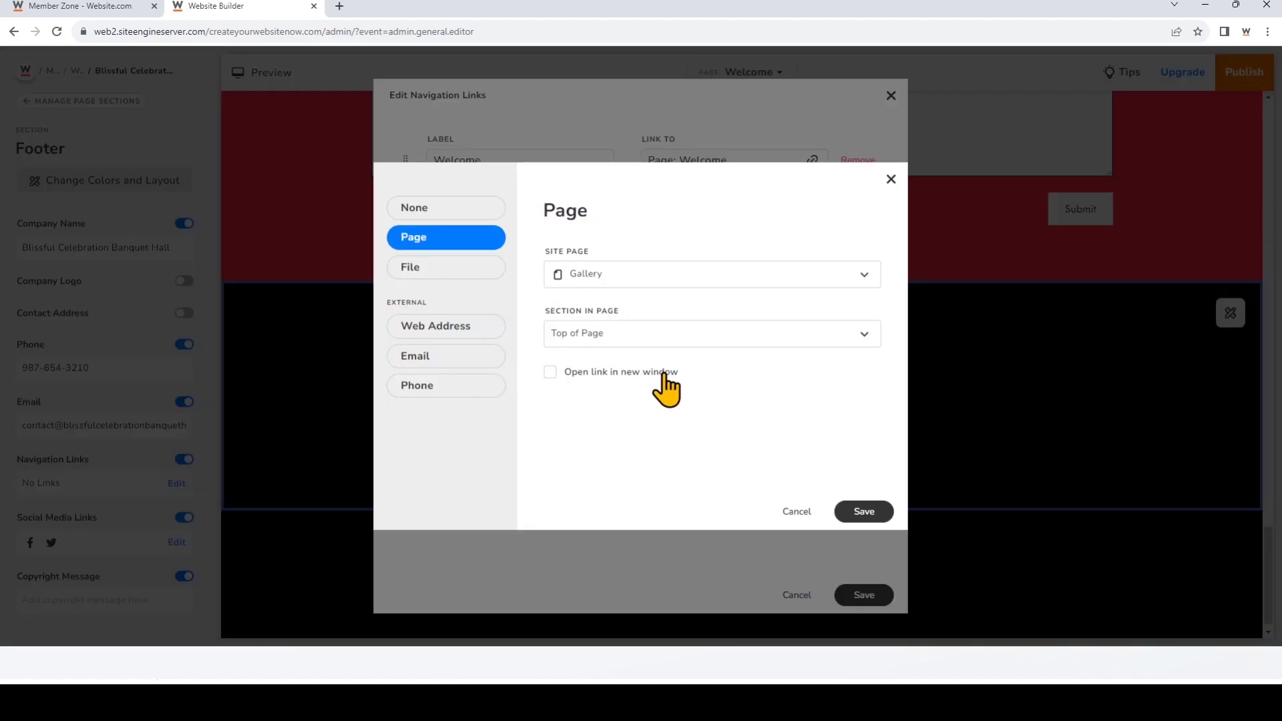
left_click(881, 514)
left_click(471, 263)
left_click(467, 238)
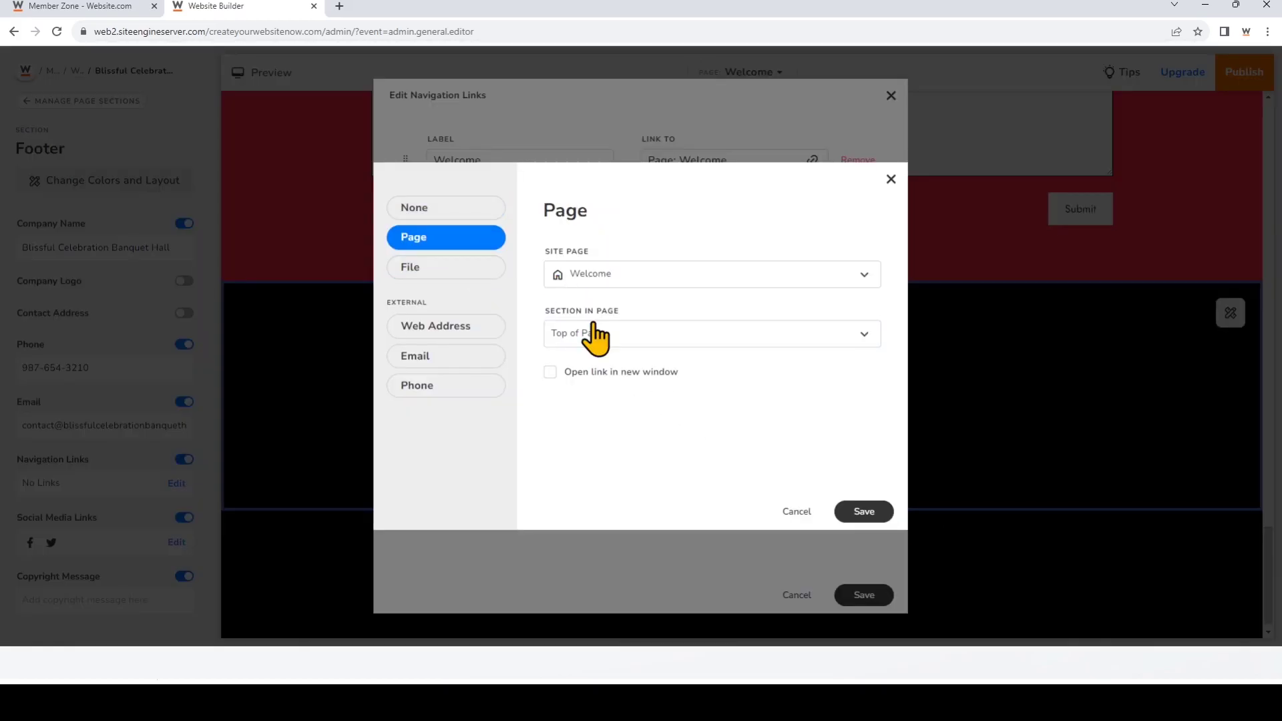
left_click(616, 277)
left_click(594, 401)
left_click(864, 512)
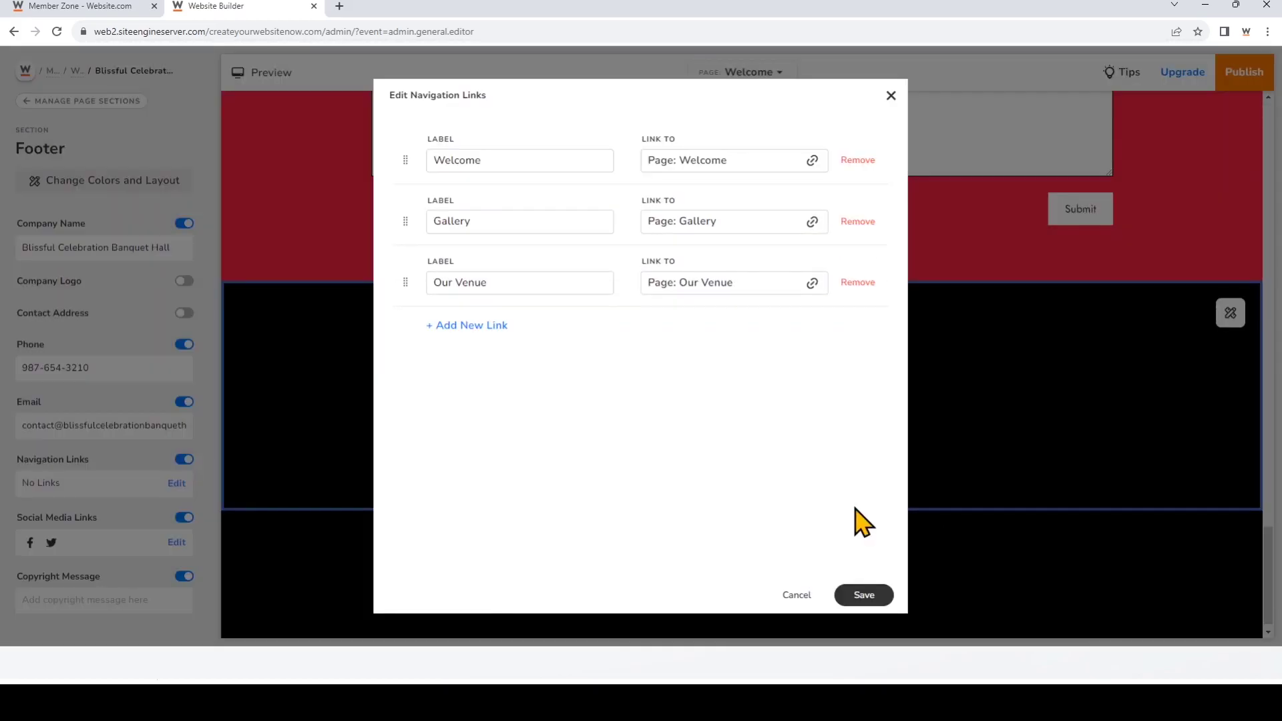
Step: Add a Request Tour page link to the footer navigation list
left_click(486, 325)
left_click(491, 241)
left_click(615, 277)
left_click(681, 425)
left_click(864, 511)
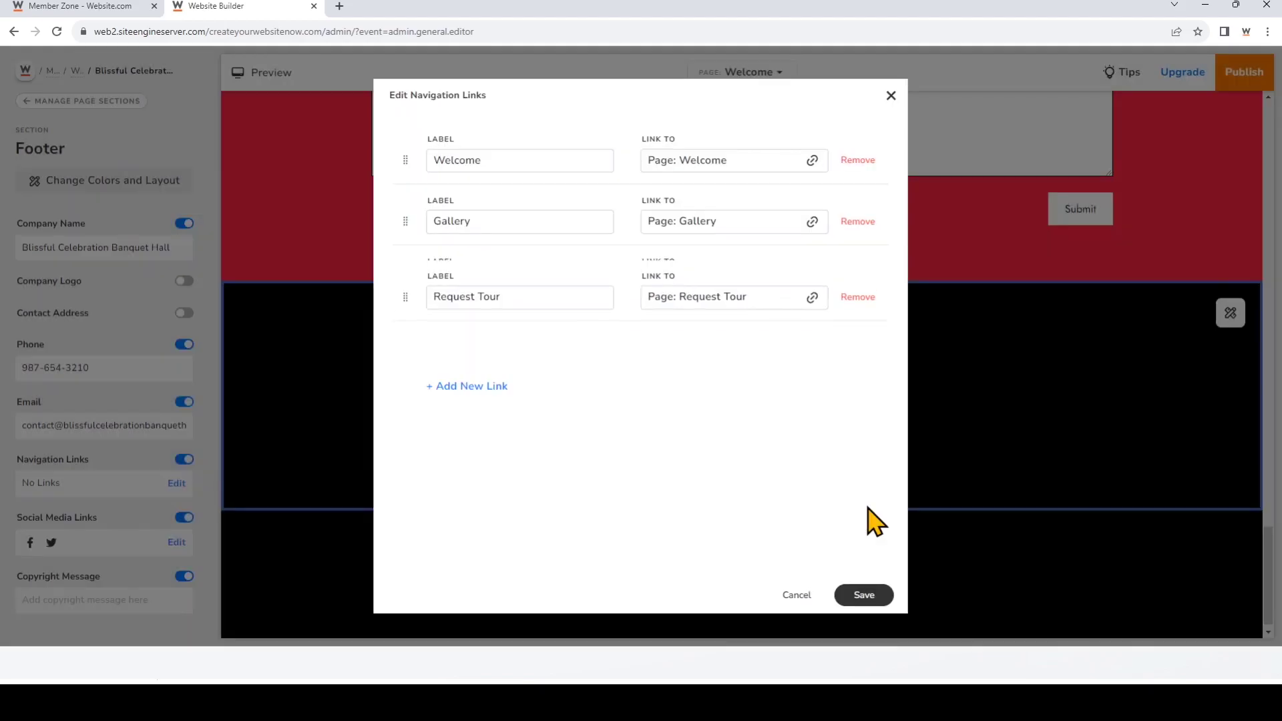
left_click(487, 387)
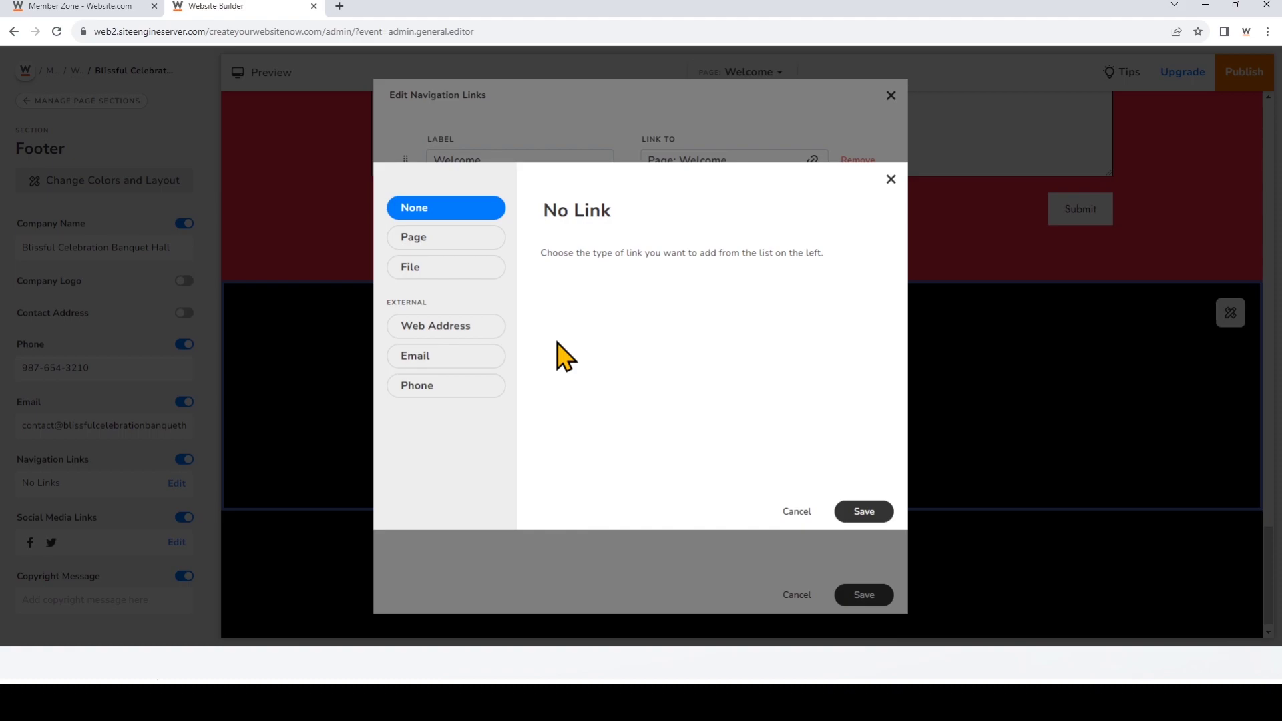
Step: Point the new footer link at the Venue Policies file from My Files
left_click(488, 266)
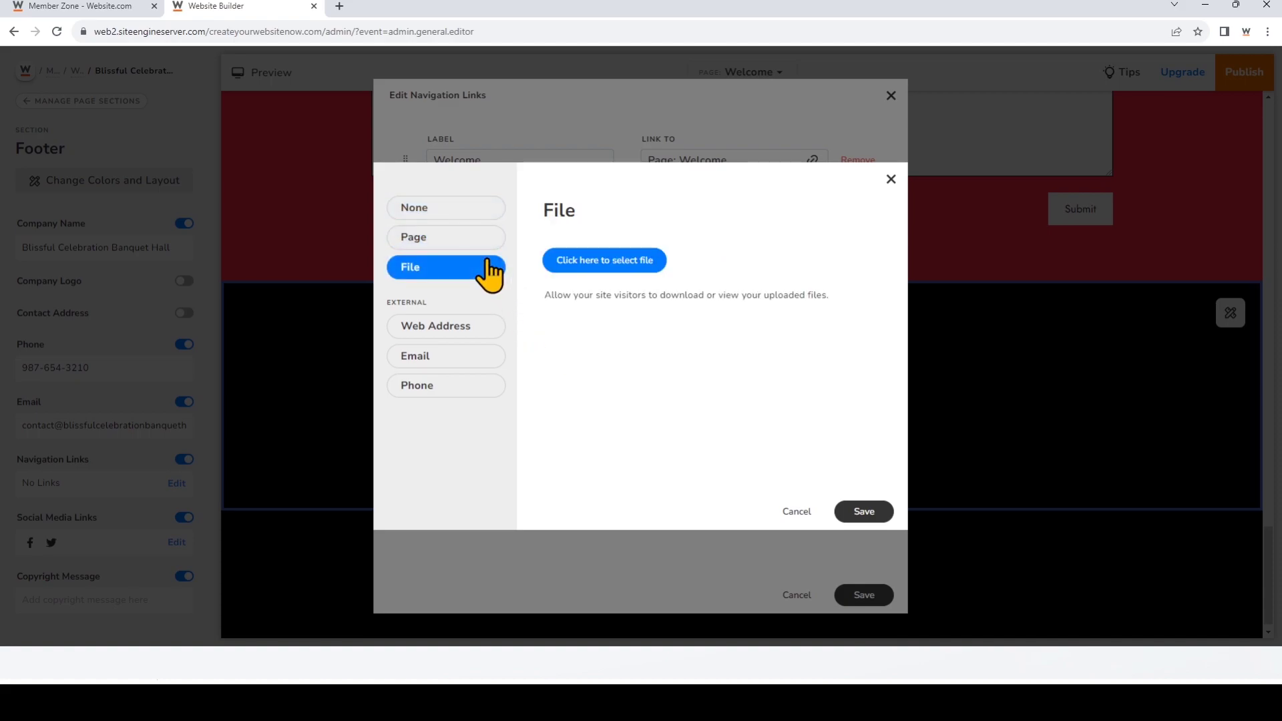
left_click(607, 263)
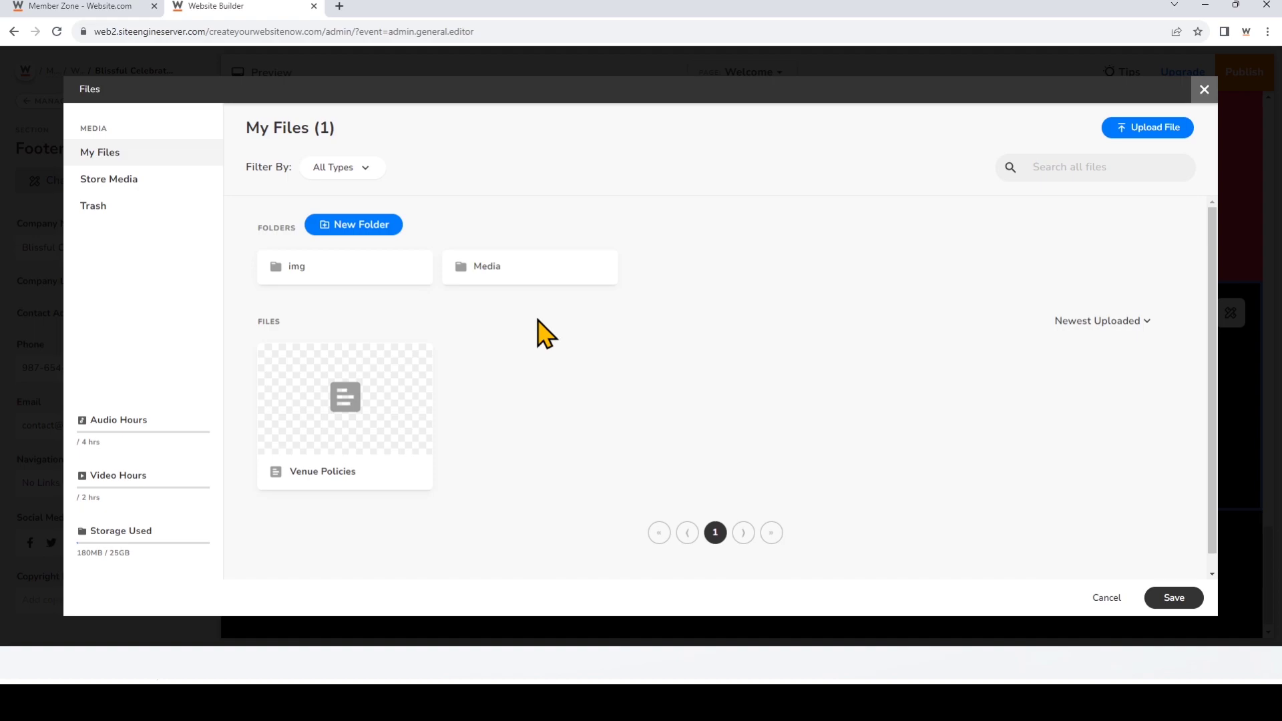
left_click(398, 408)
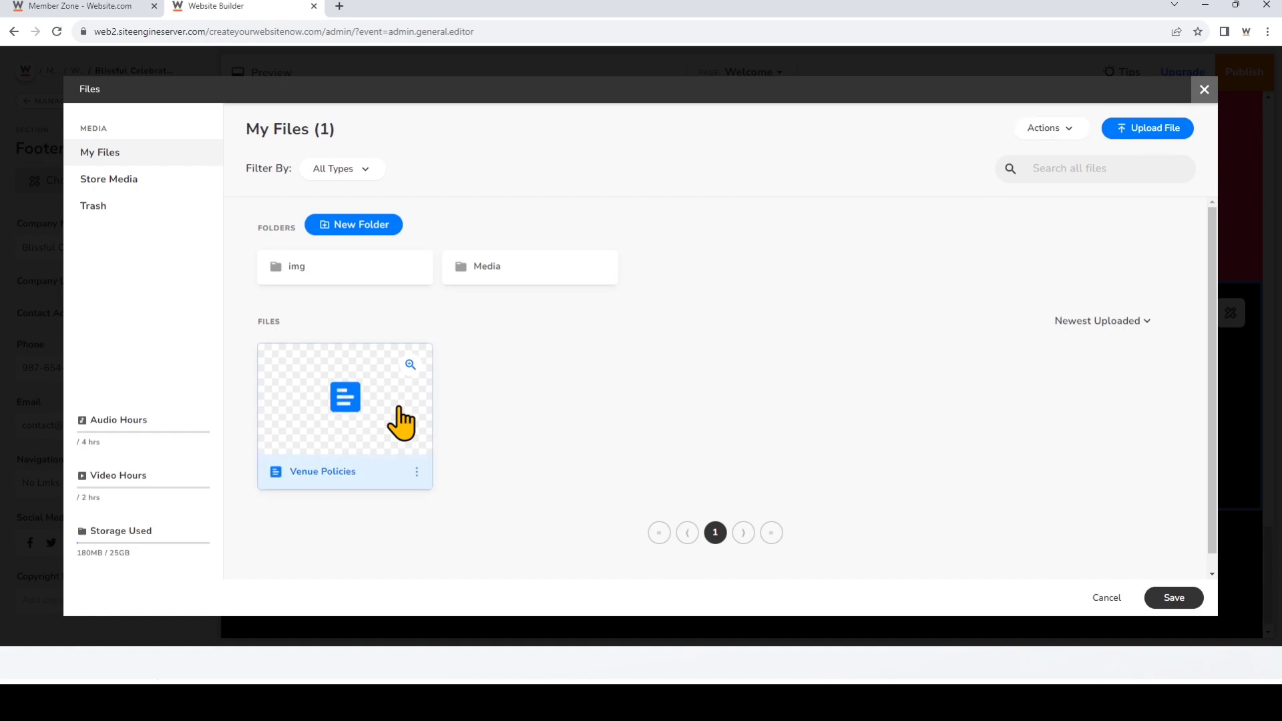
left_click(1173, 598)
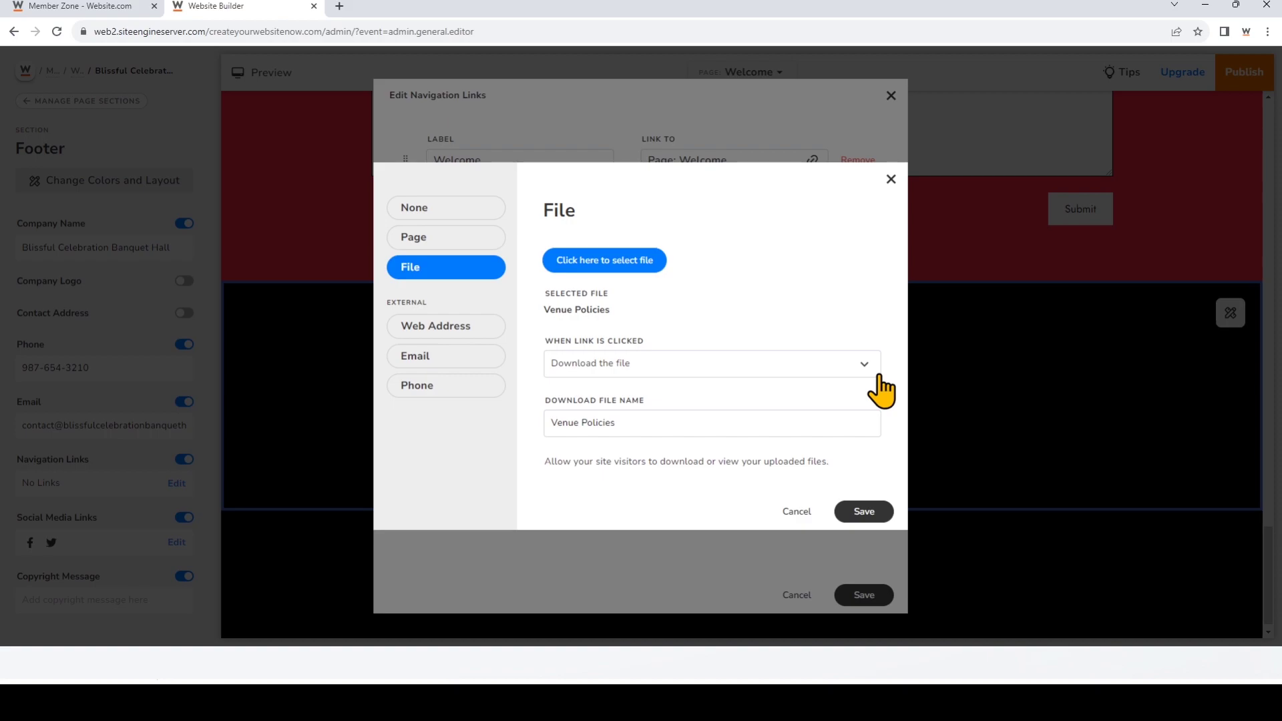
Step: Make the Venue Policies link download the file, save it, and label it 'Download Policies'
left_click(879, 382)
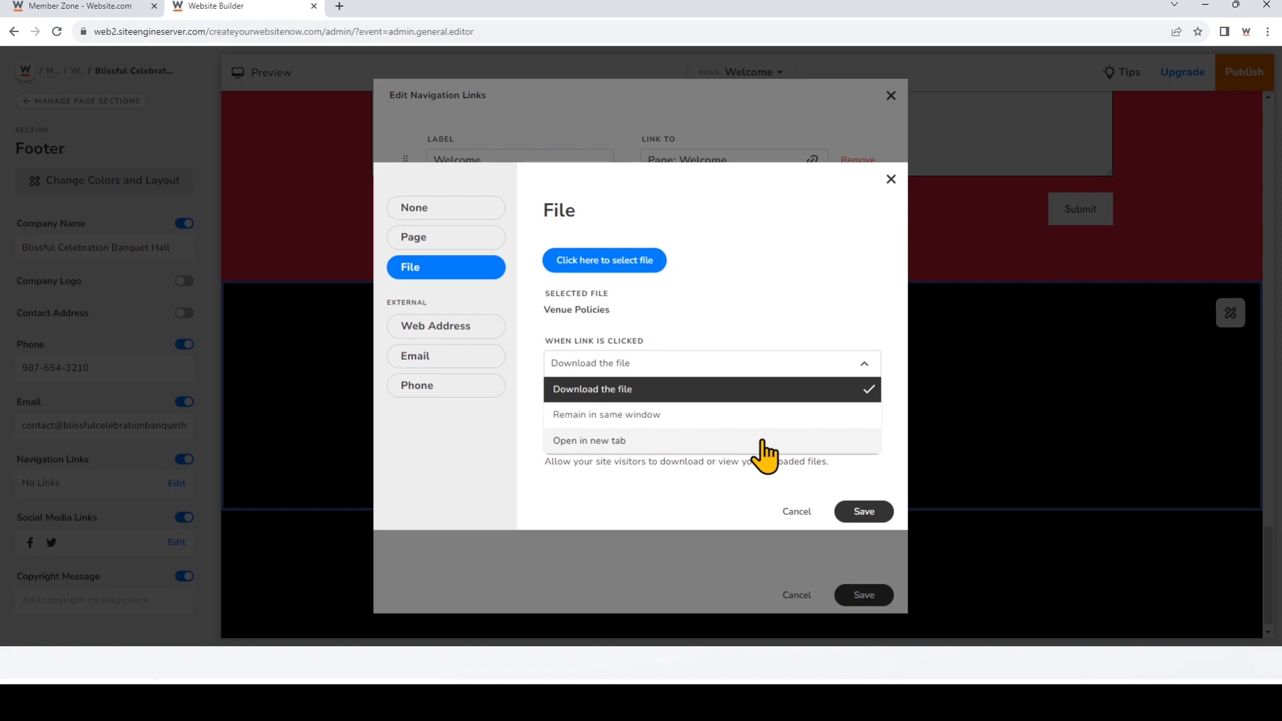
left_click(776, 392)
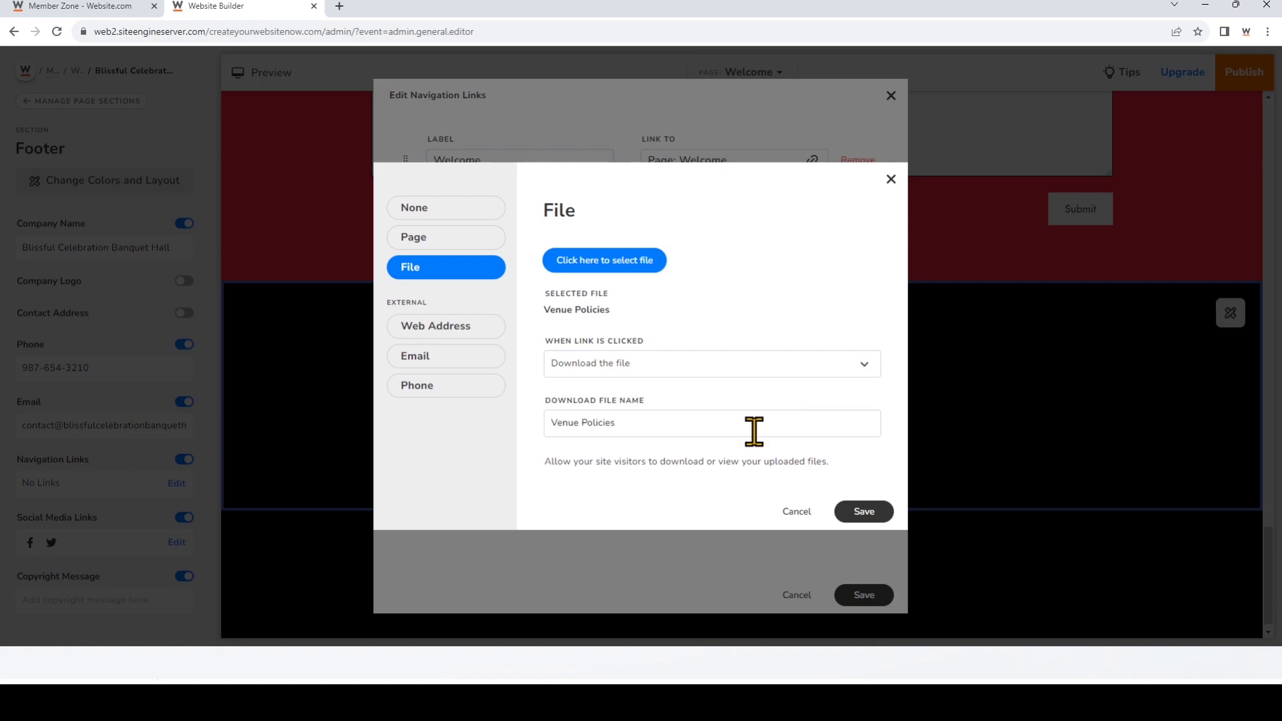
left_click(861, 512)
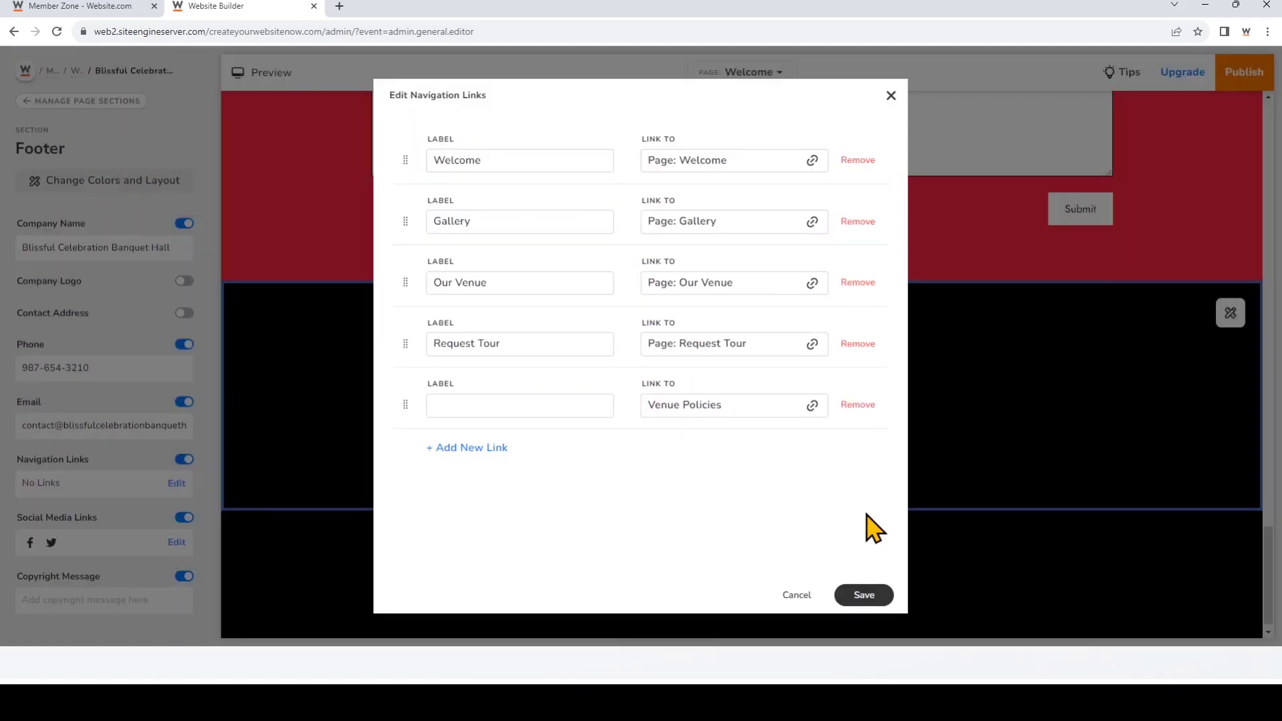
left_click(567, 408)
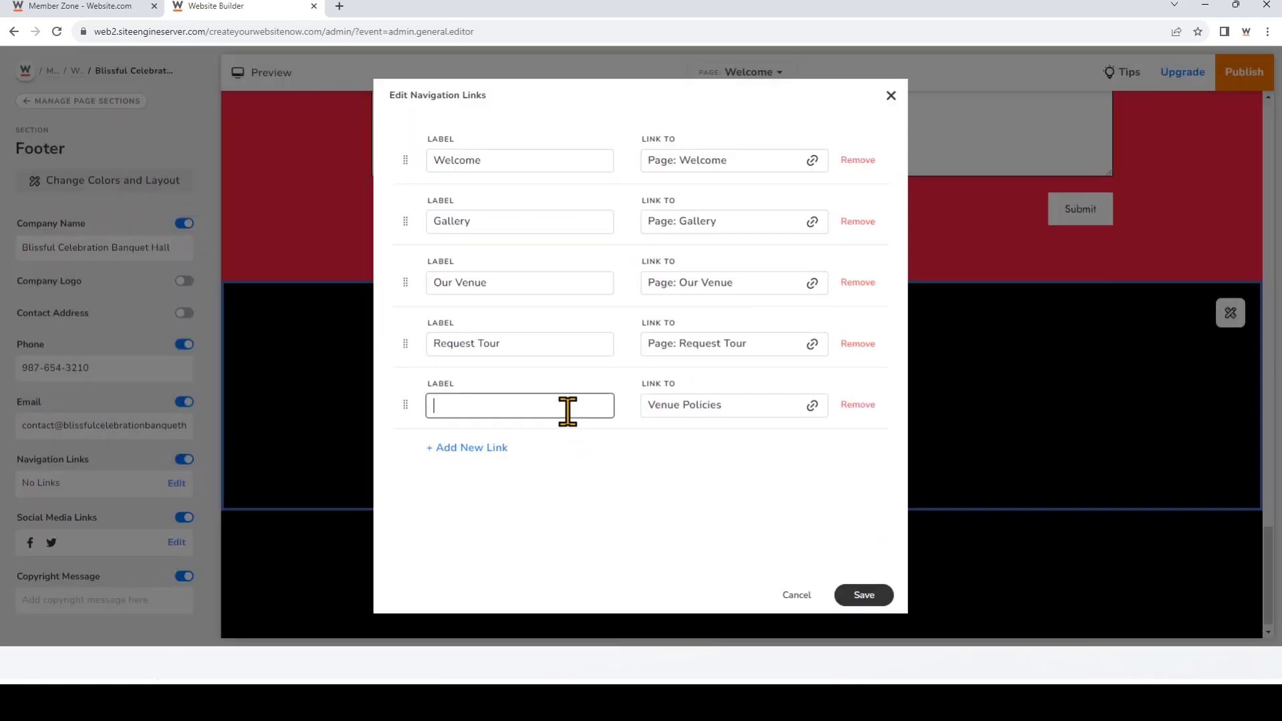
type("Download Policies")
Step: Add an email link to the hall's info address with subject 'Booking Questions'
left_click(491, 448)
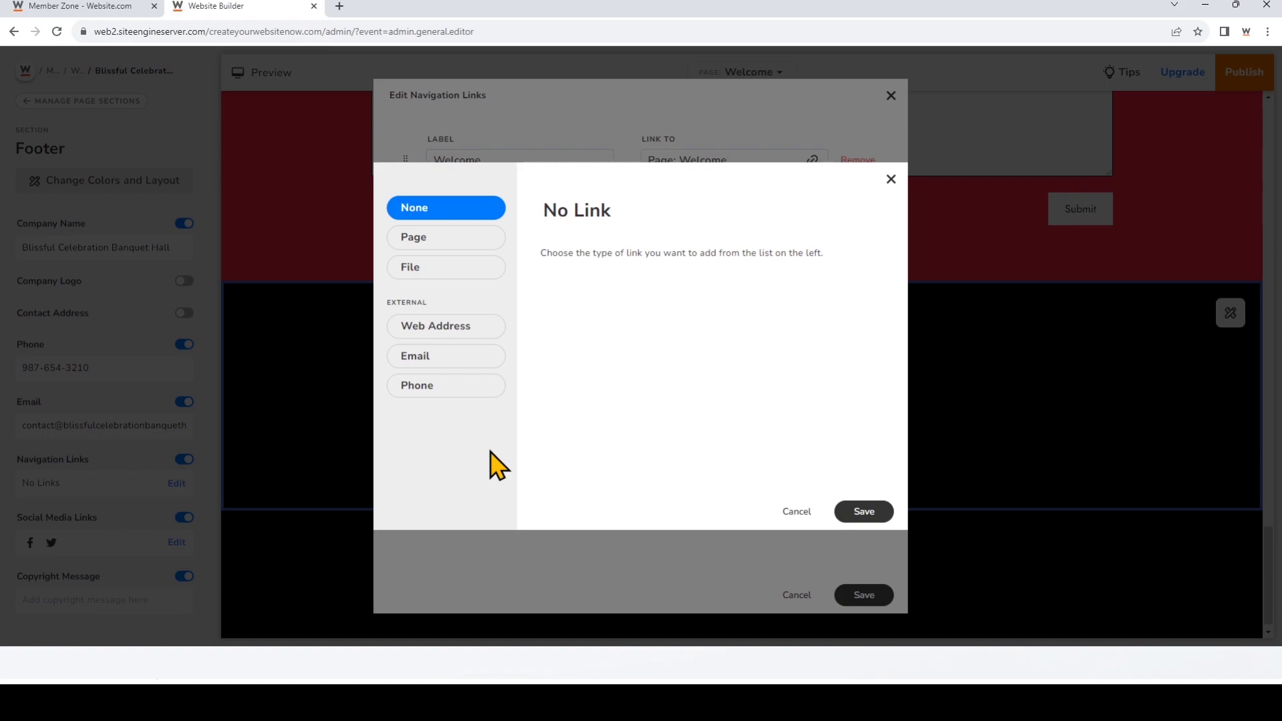
left_click(500, 366)
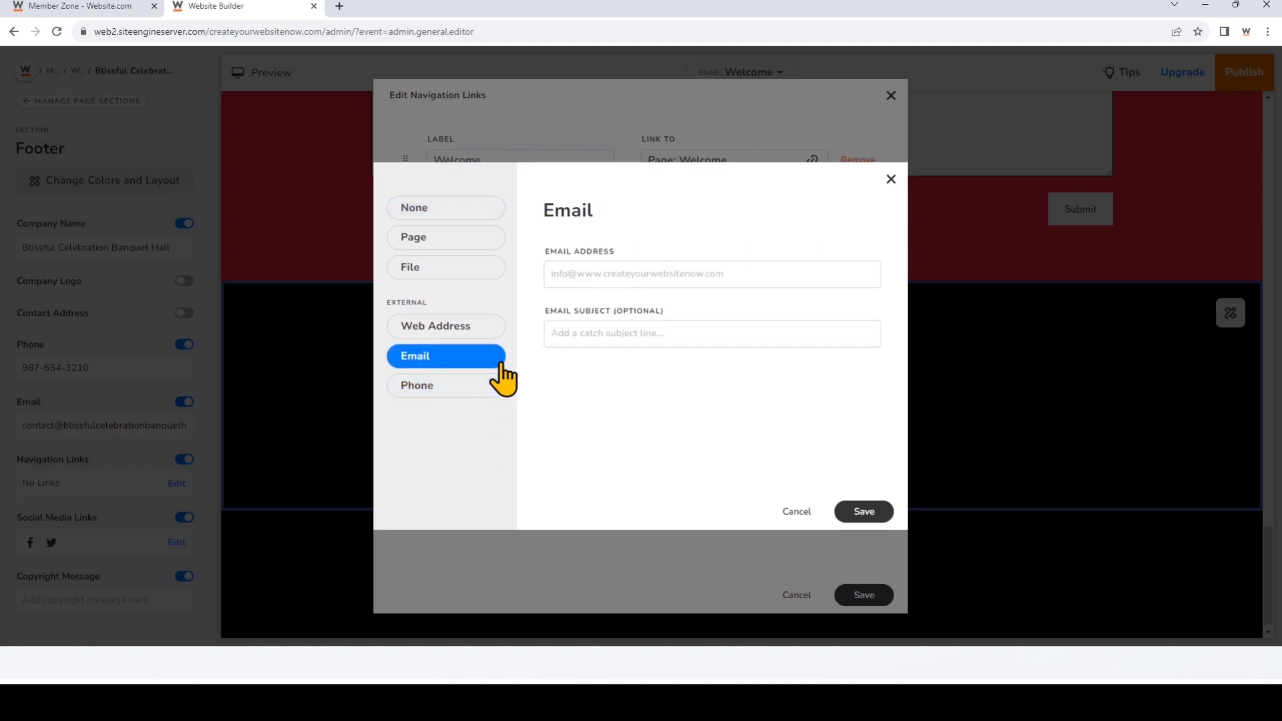
left_click(664, 273)
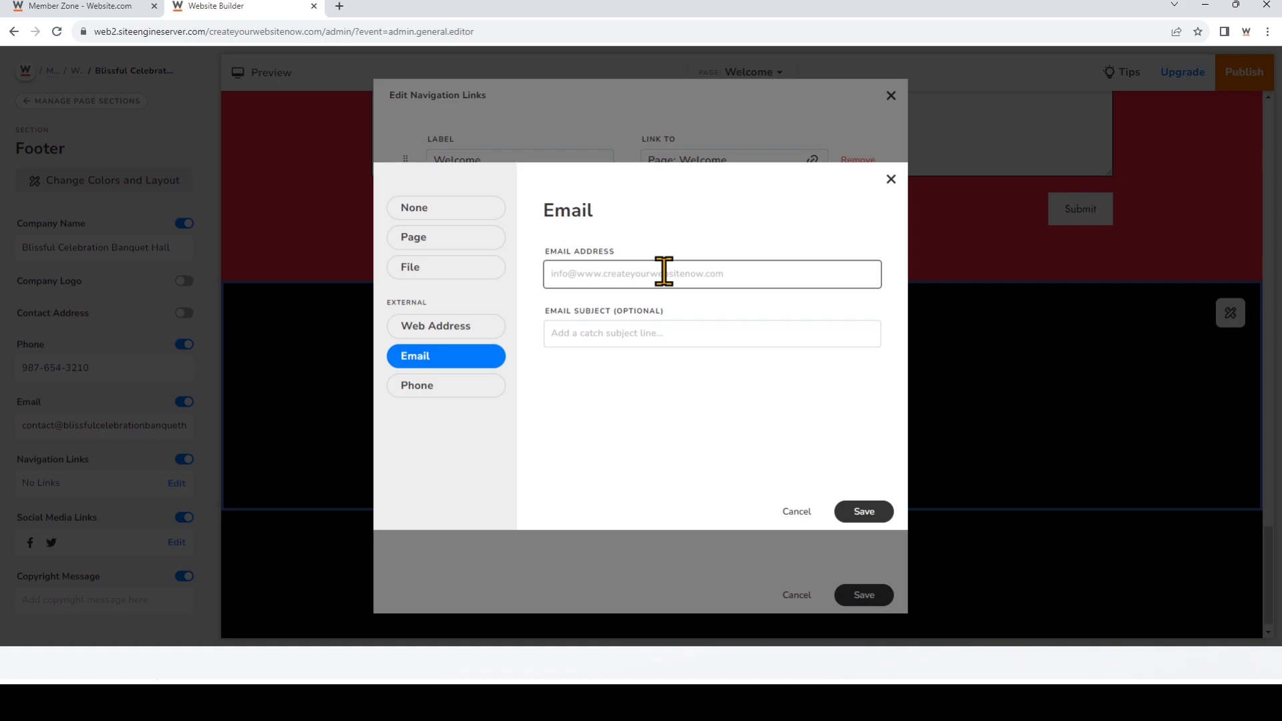
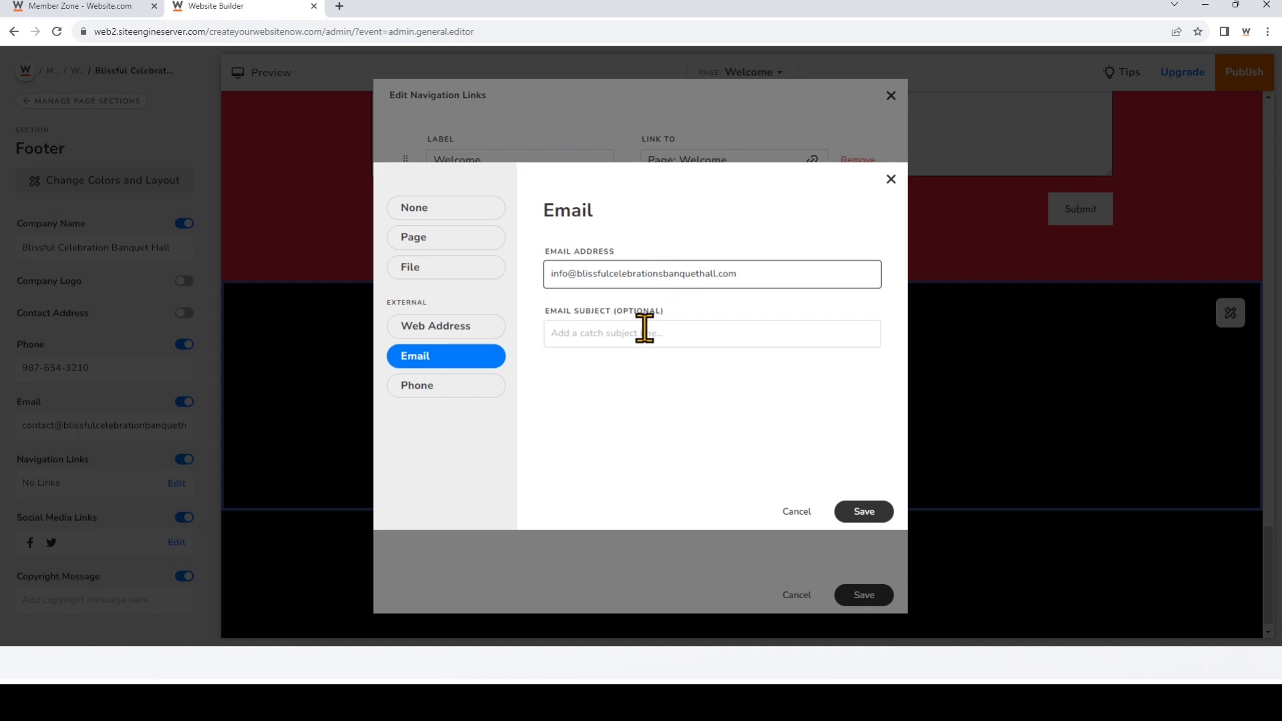
left_click(644, 328)
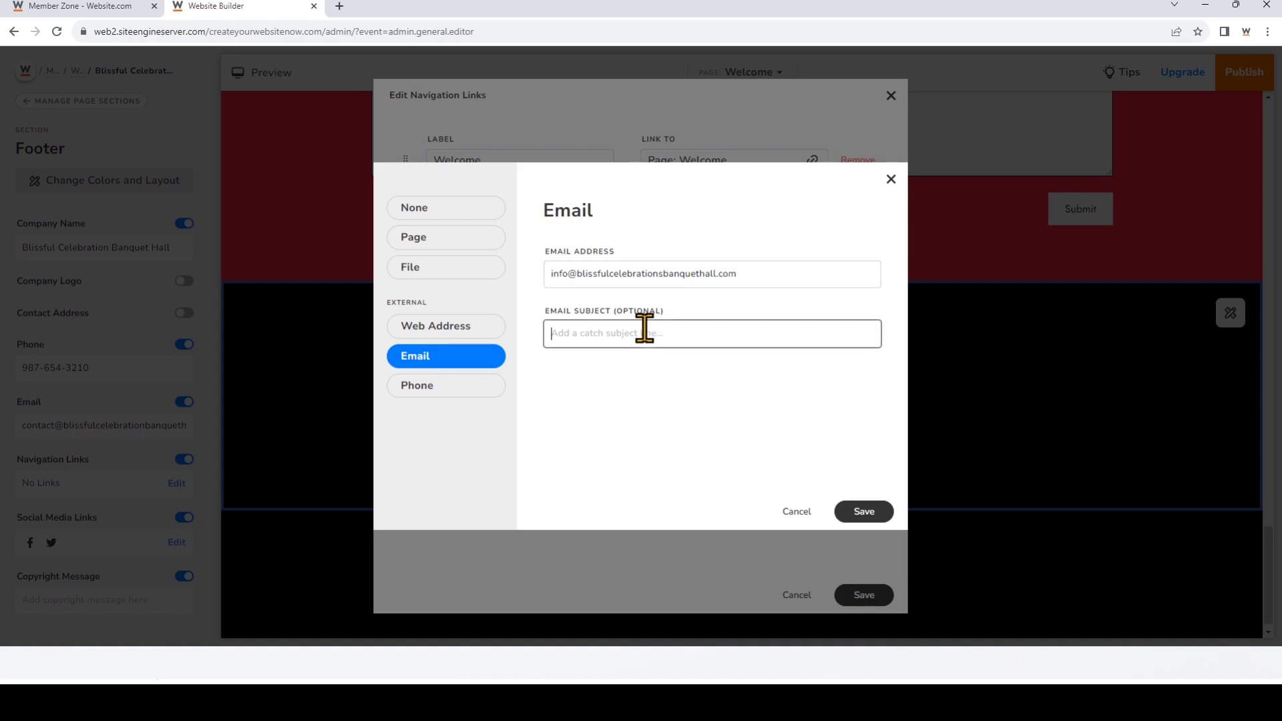
type("Booking Questions")
left_click(880, 515)
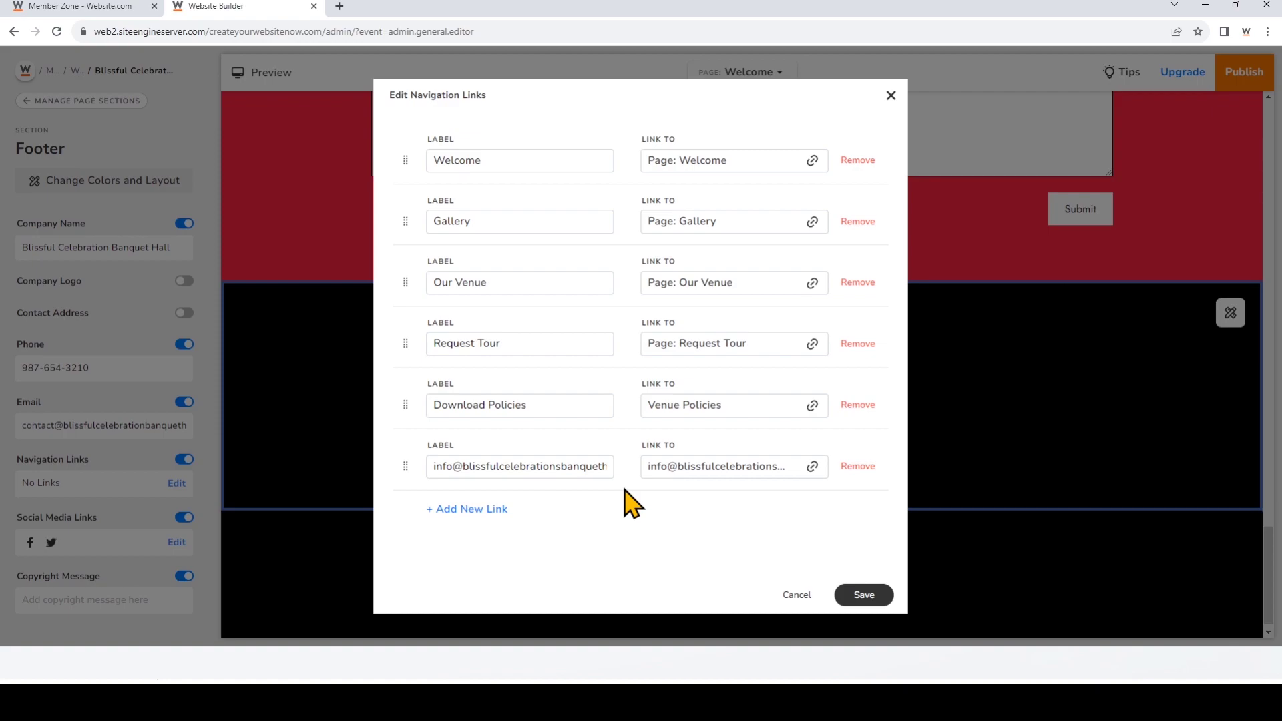
Step: Label the email link 'Email Us!' and move Our Venue above Gallery
left_click_drag(431, 467, 658, 480)
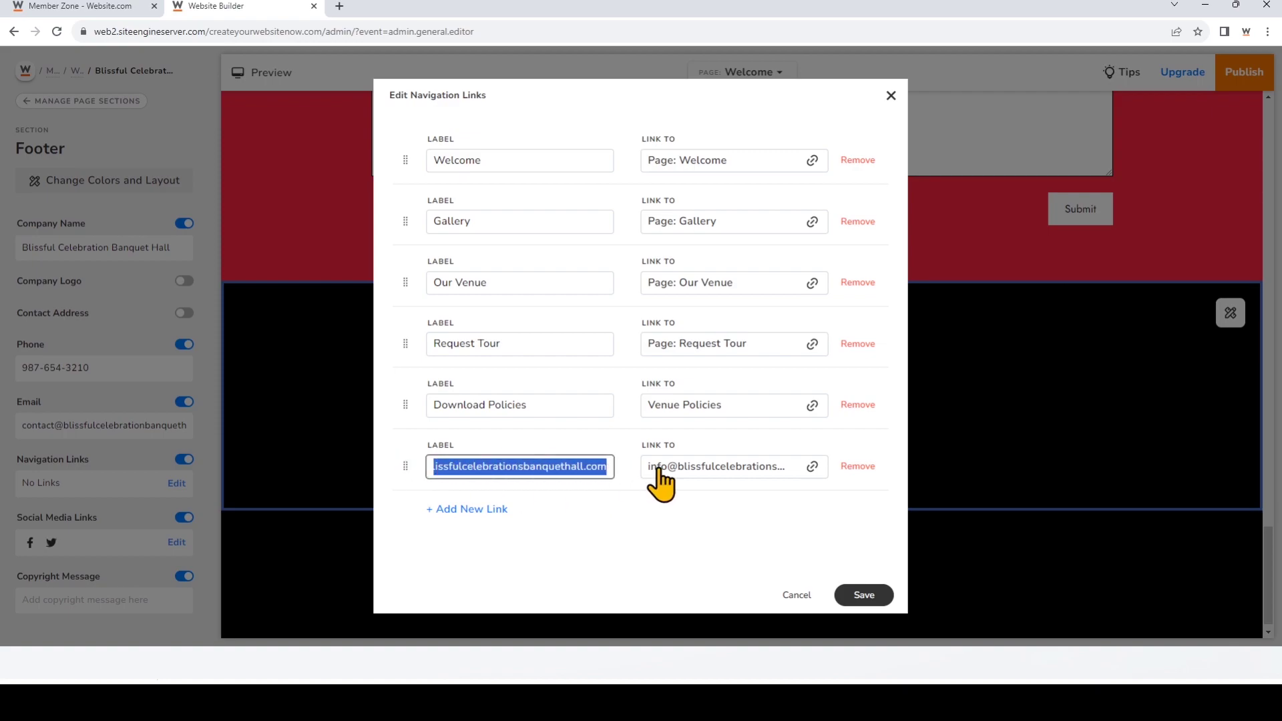
type("Email ")
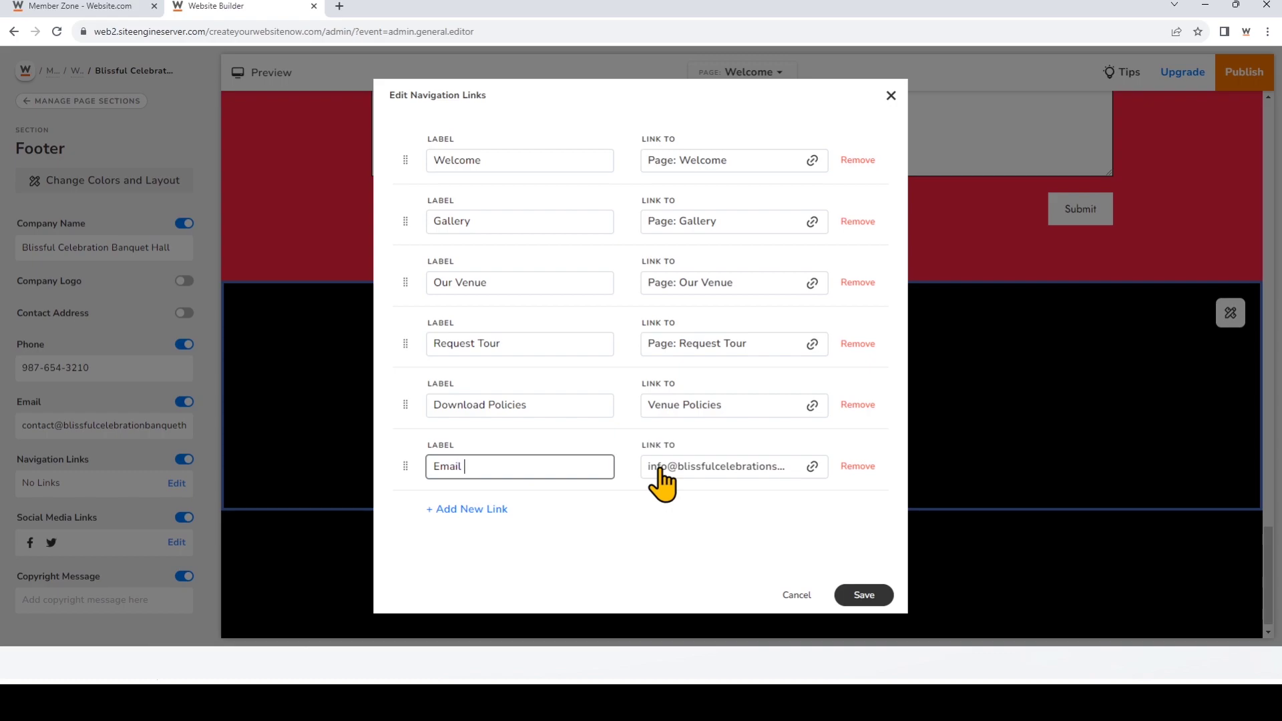
type("Us!")
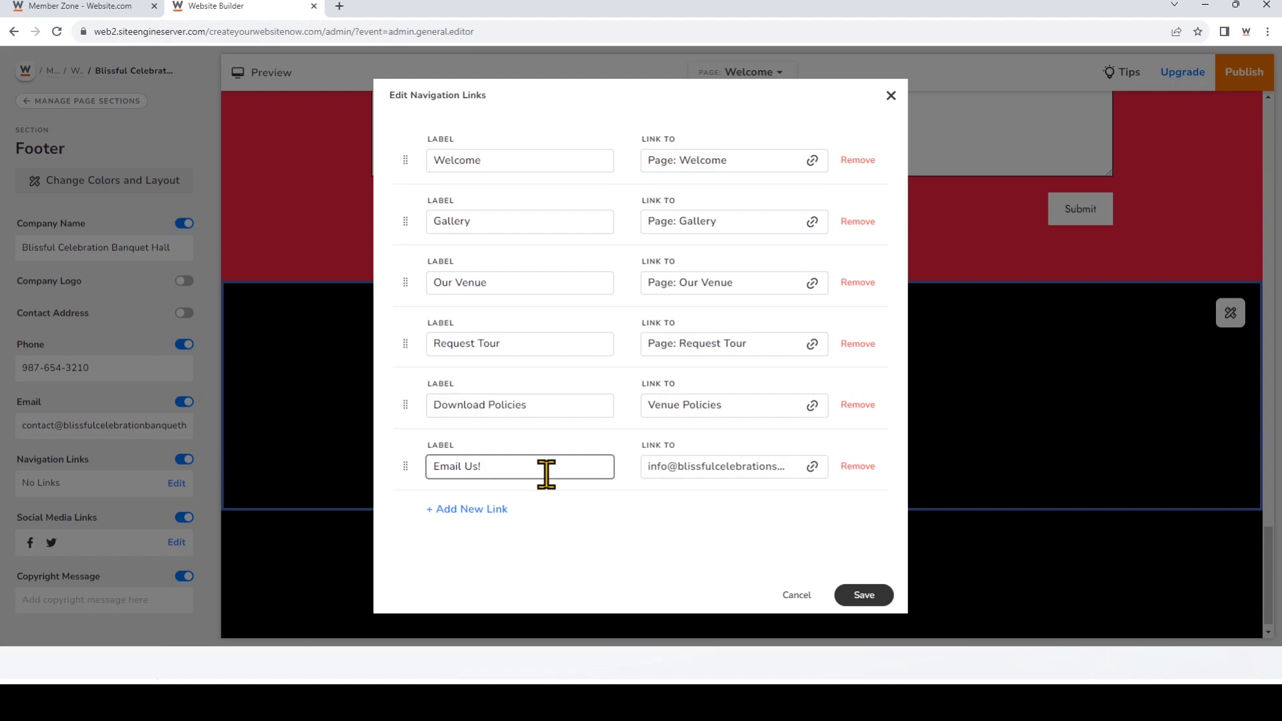
left_click(406, 284)
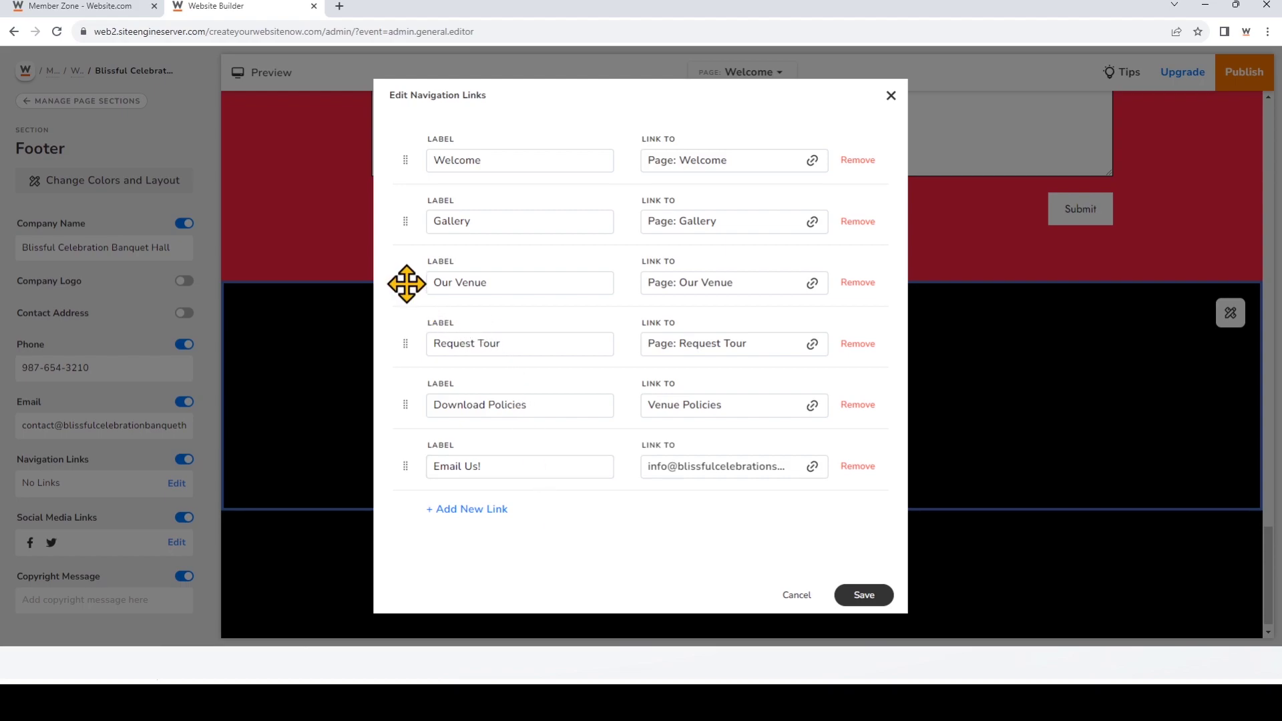
left_click_drag(406, 284, 395, 223)
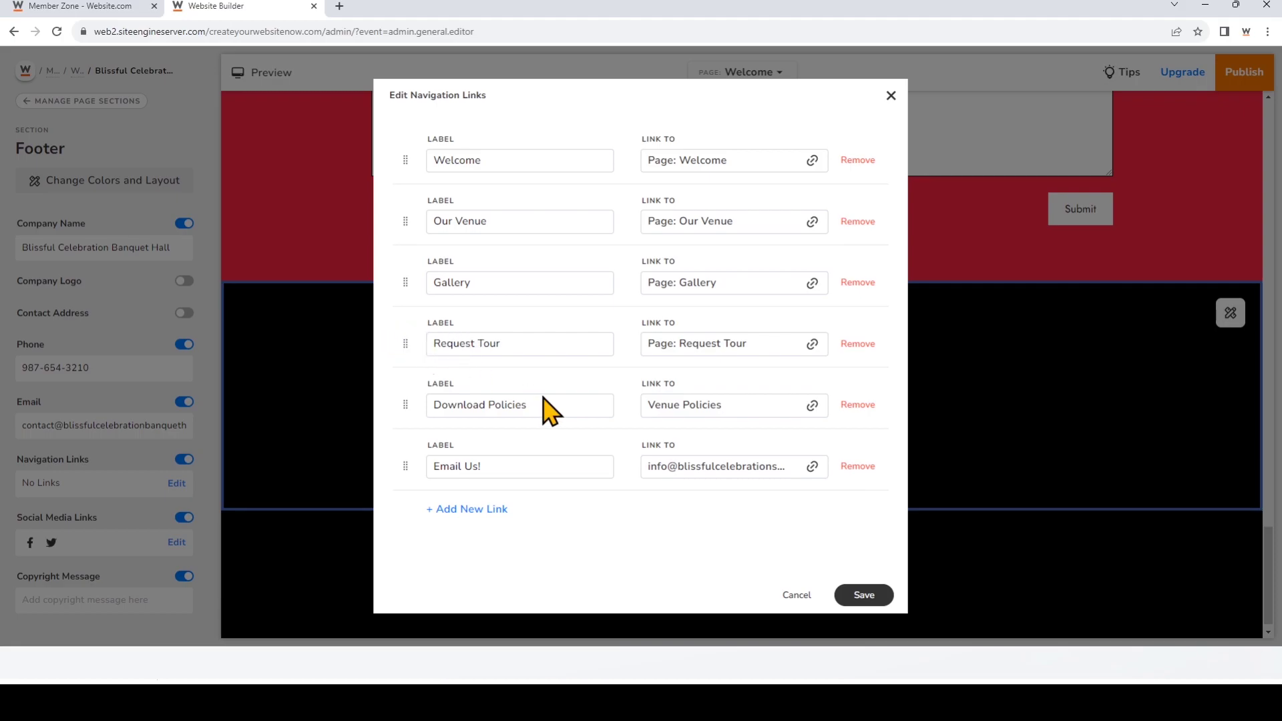
Step: Save the six footer navigation links, reopen the link editor, and save again
left_click(867, 596)
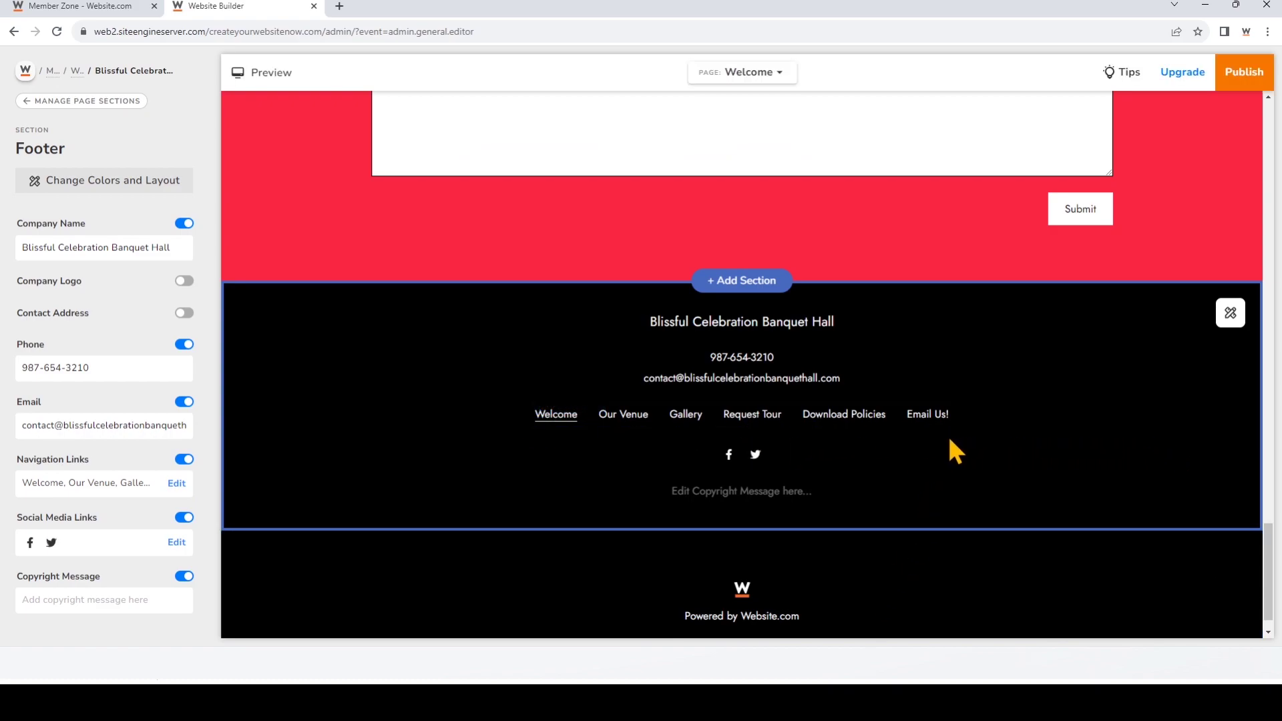
mouse_move(868, 422)
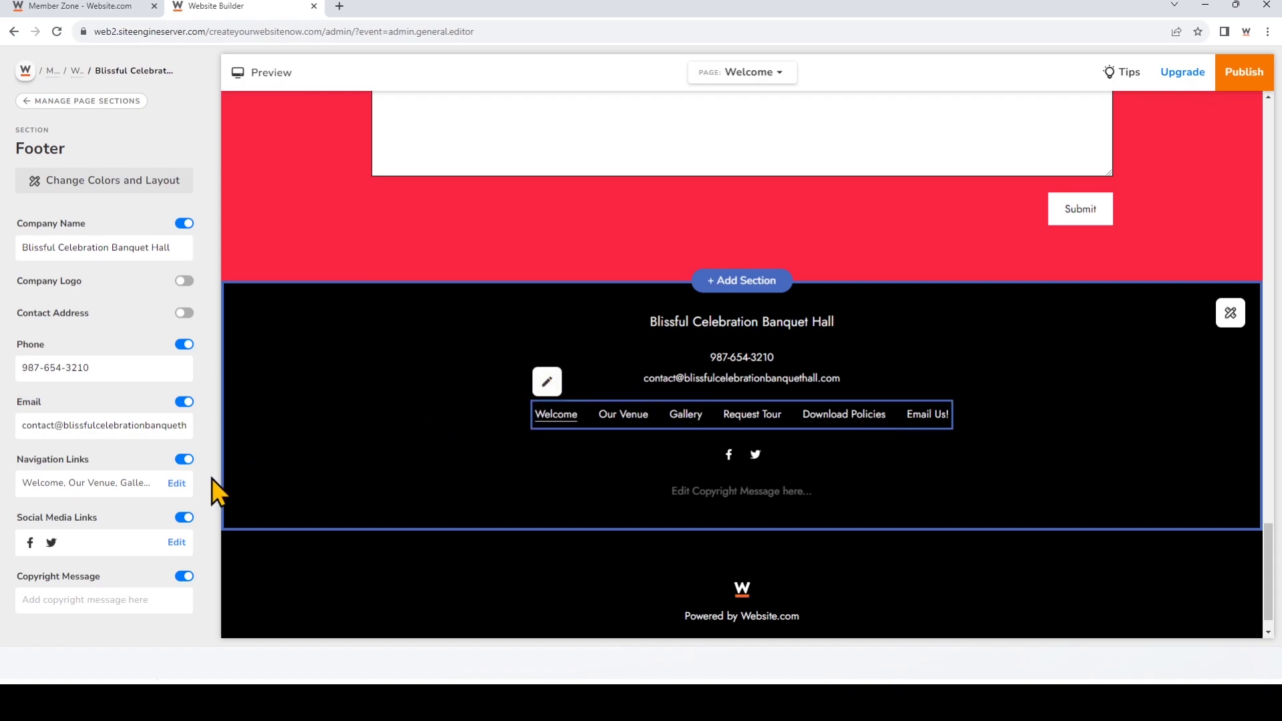
left_click(176, 483)
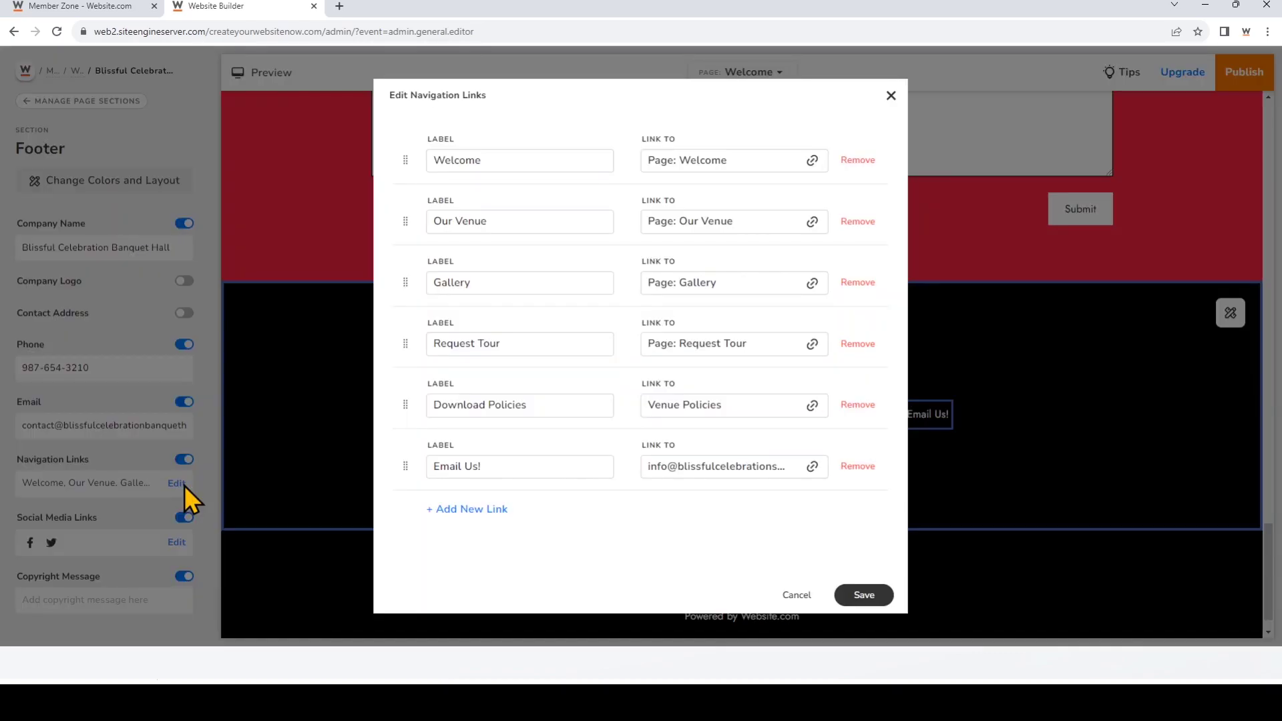
left_click(862, 595)
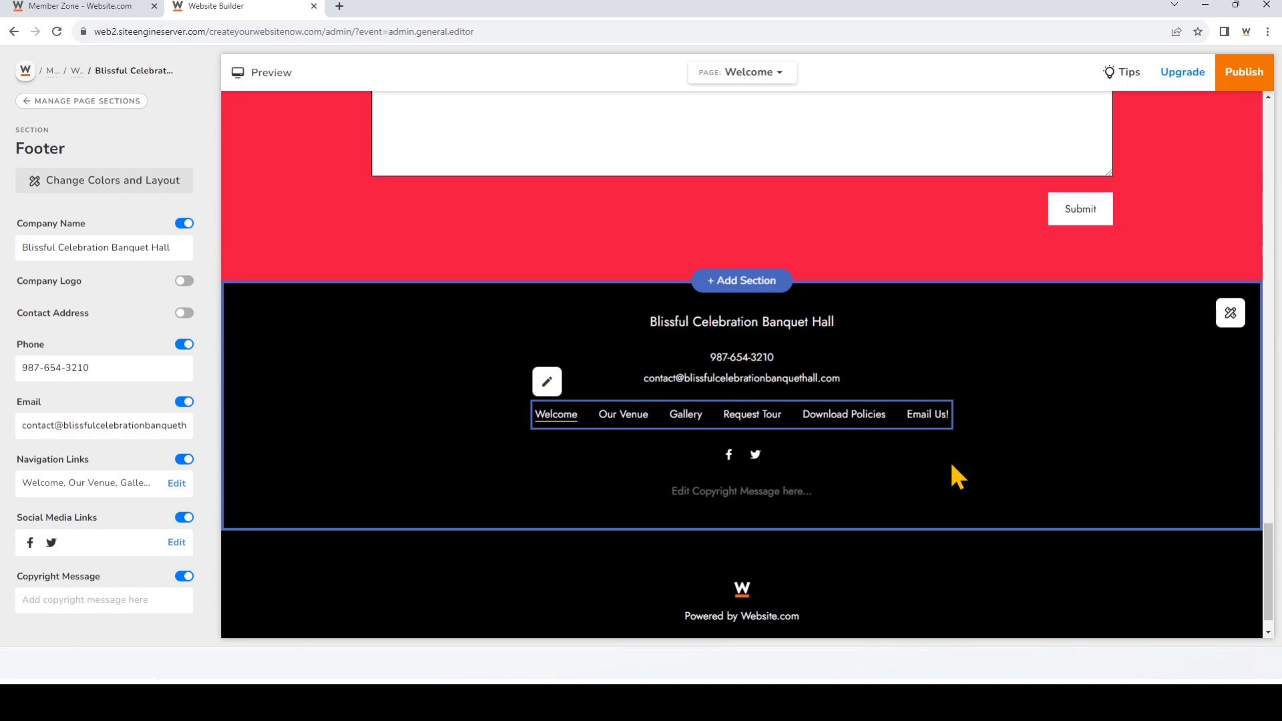
Step: Publish the site and view the live page's footer with its six navigation links
left_click(1242, 79)
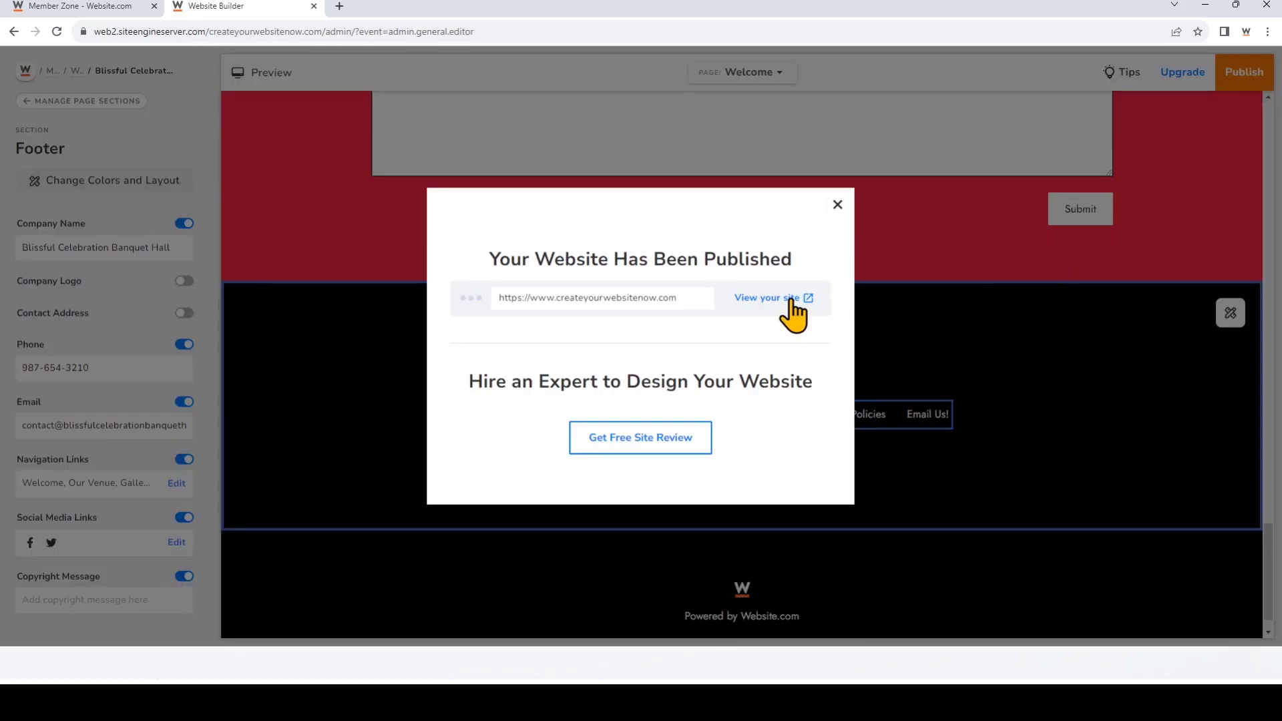
left_click(791, 298)
scroll(792, 302, "down", 20)
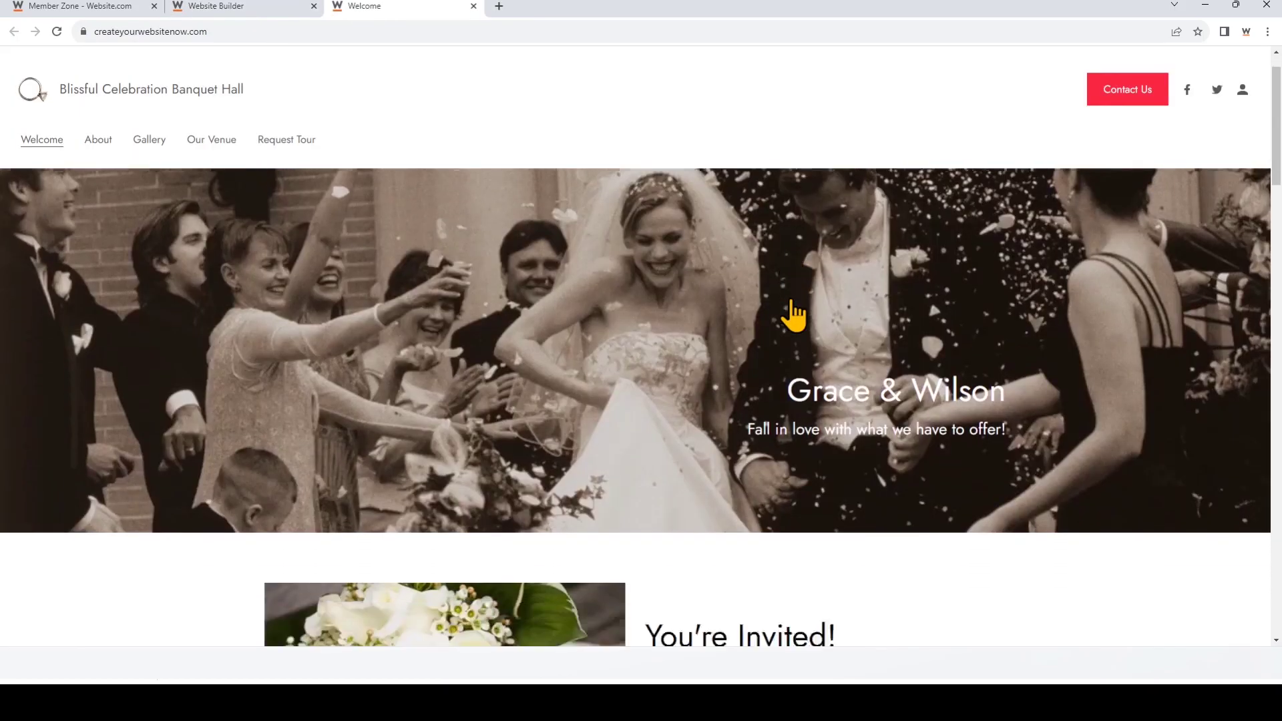
scroll(793, 314, "down", 5)
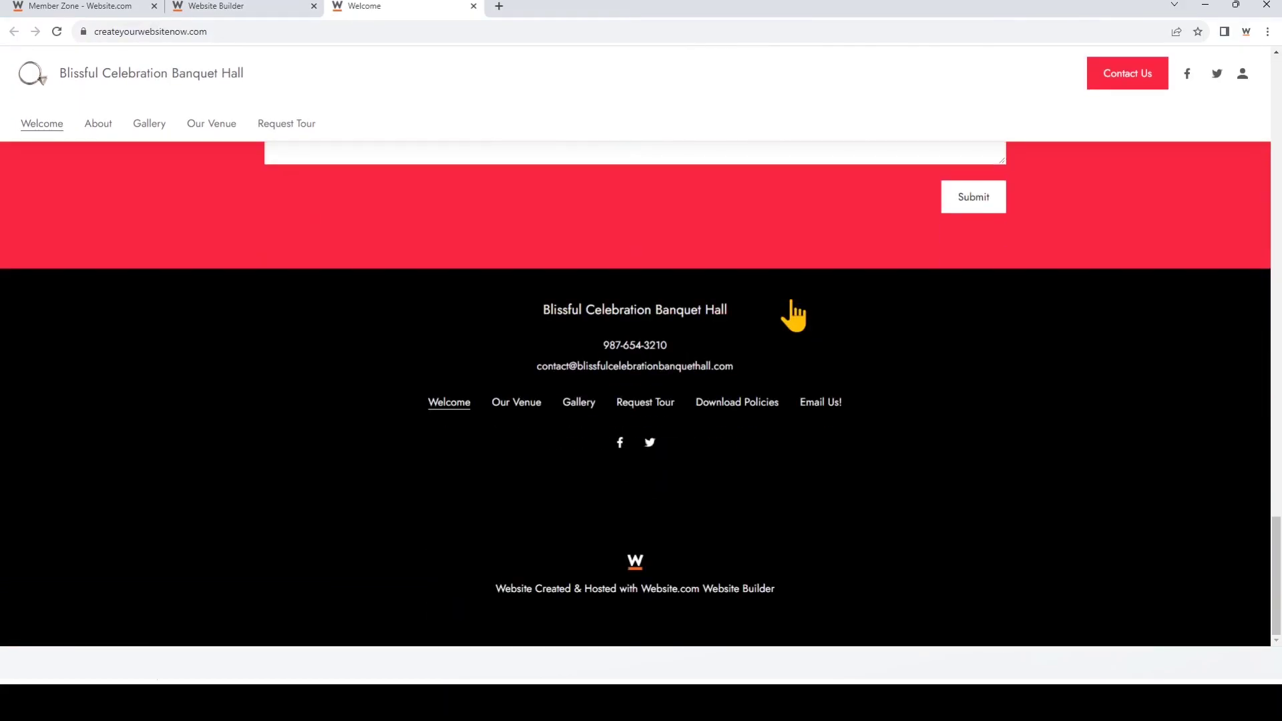